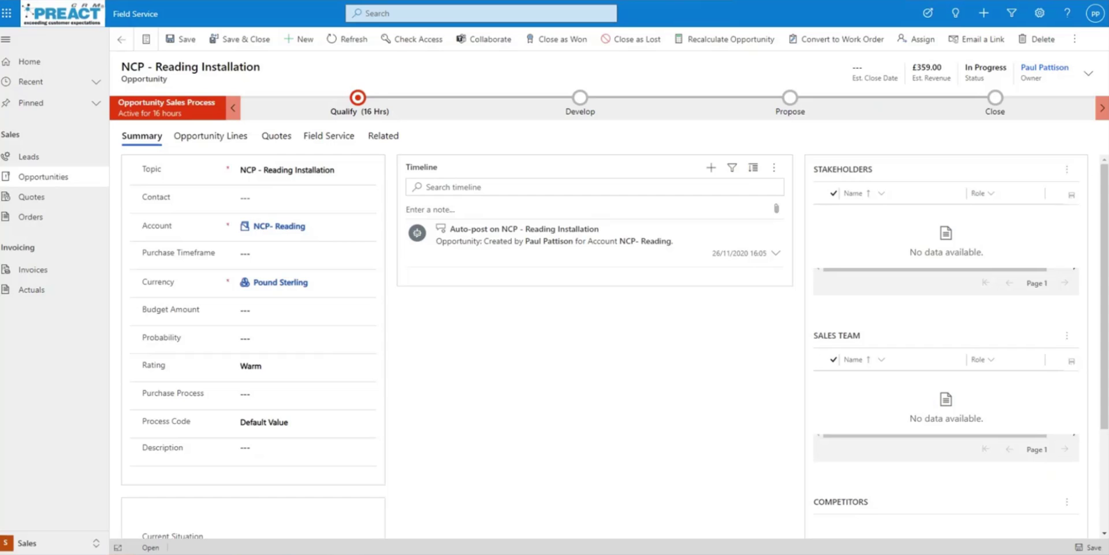
- Convert the NCP - Reading Installation opportunity to another work order after checking its opportunity lines, and open the new work order
{"action": "left_click", "coordinate": [239, 149]}
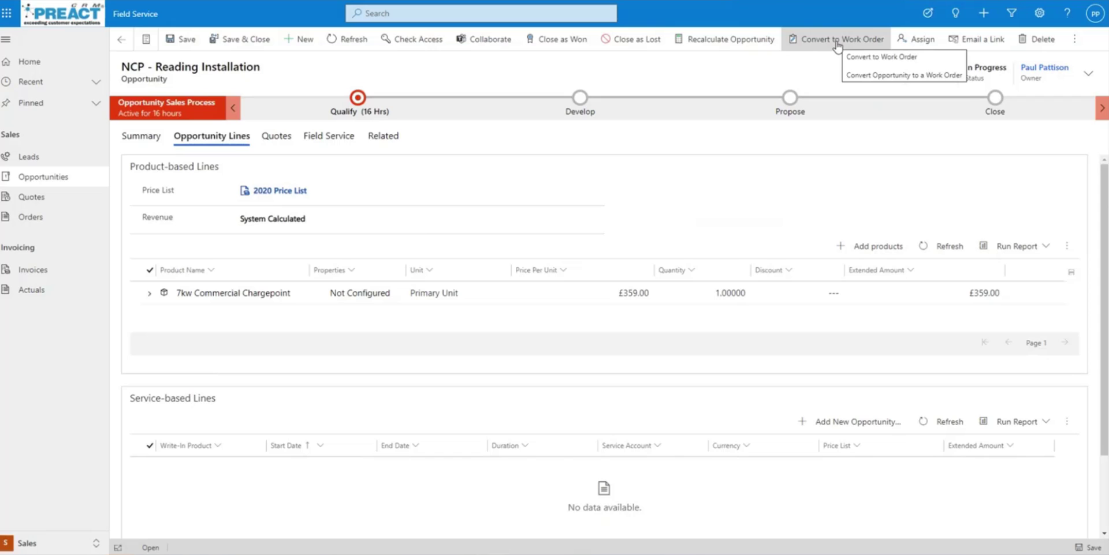
{"action": "left_click", "coordinate": [836, 40]}
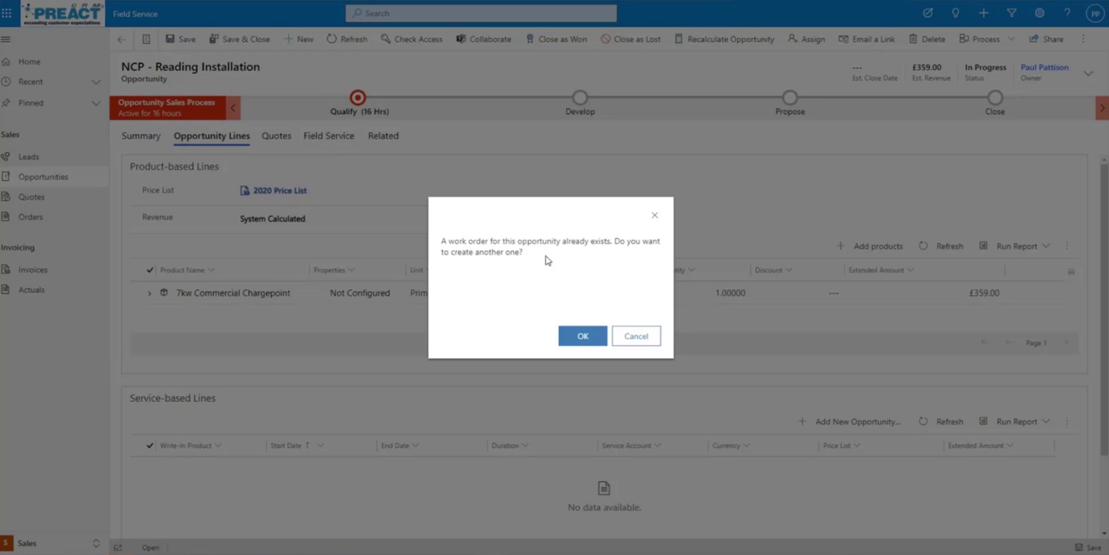
{"action": "left_click", "coordinate": [574, 337]}
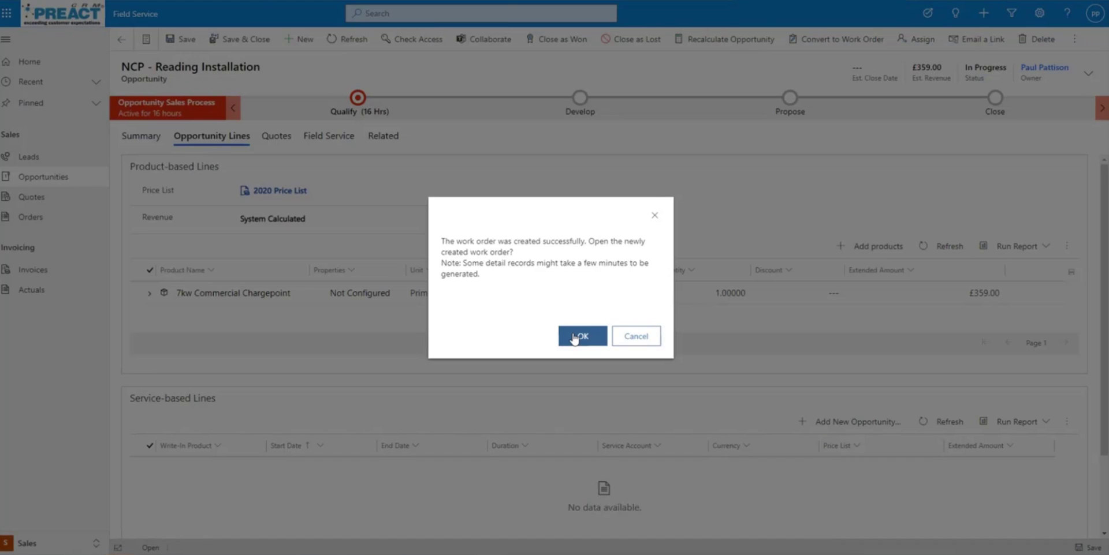
{"action": "left_click", "coordinate": [575, 339]}
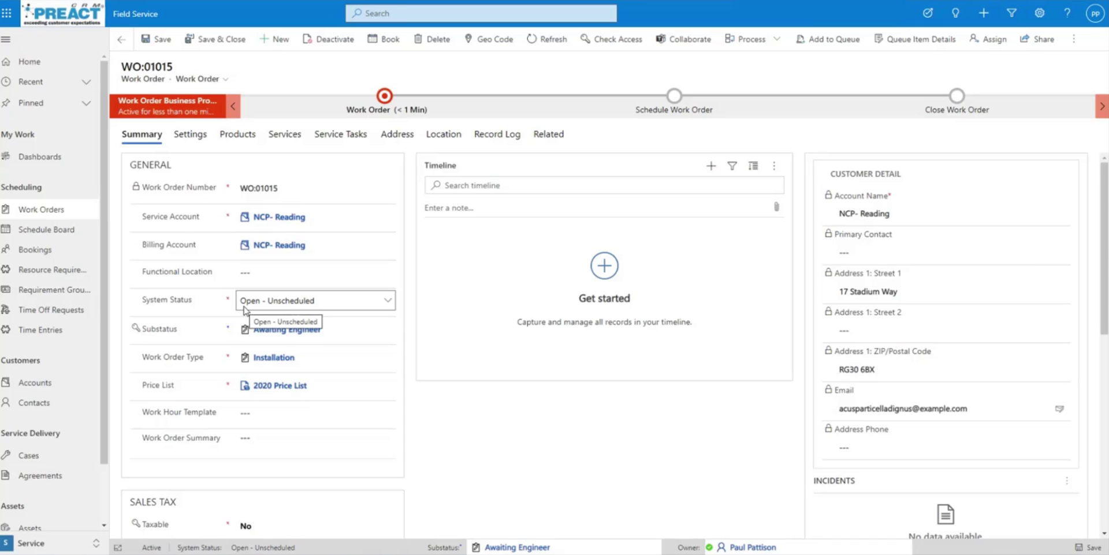
- Examine the work order's system status options and its summary details, including sales tax, primary incident and totals
{"action": "left_click", "coordinate": [368, 300]}
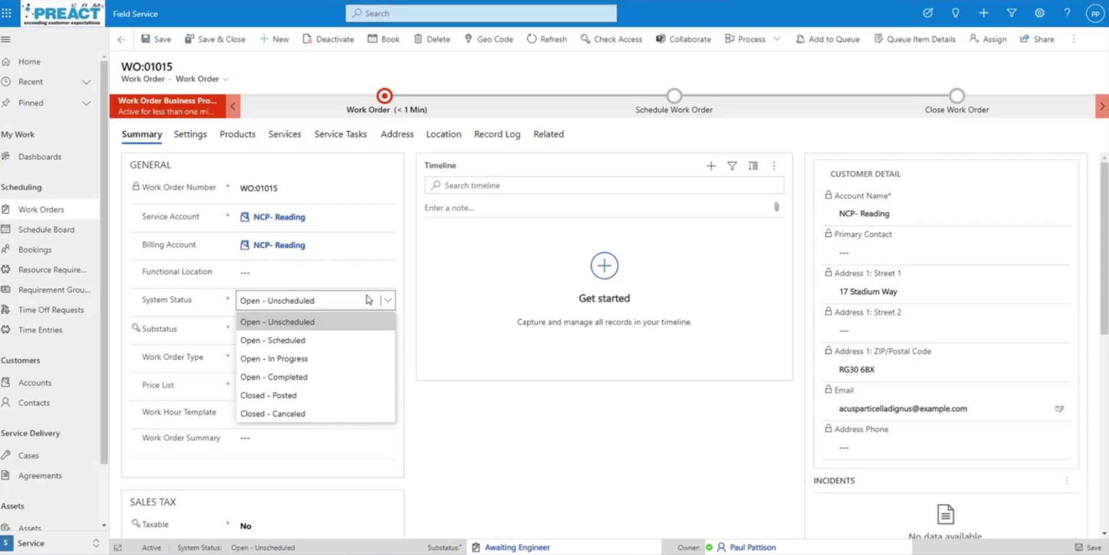
{"action": "left_click", "coordinate": [369, 299]}
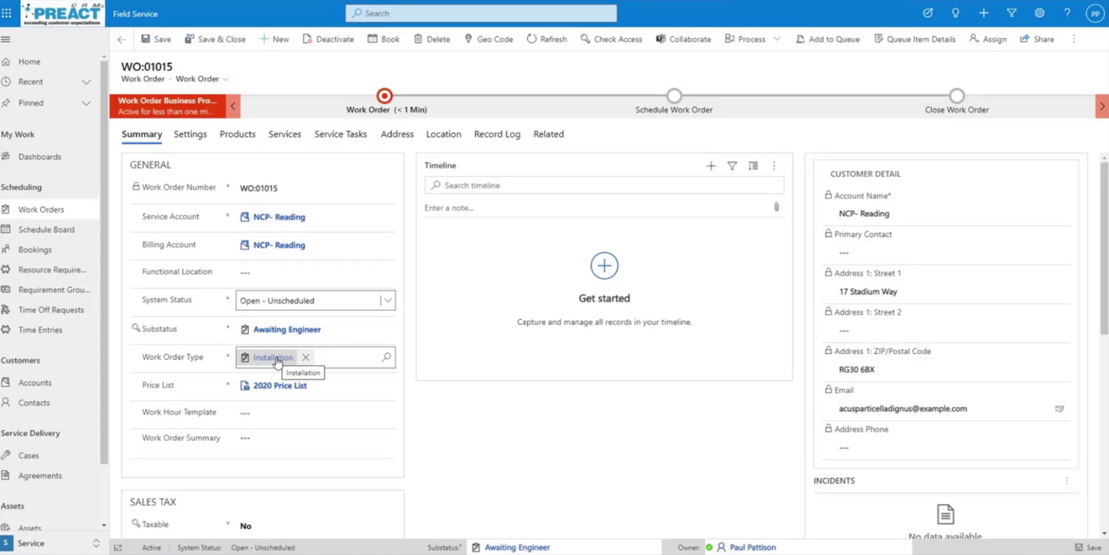
{"action": "scroll", "coordinate": [327, 346], "scroll_direction": "down", "scroll_amount": 1}
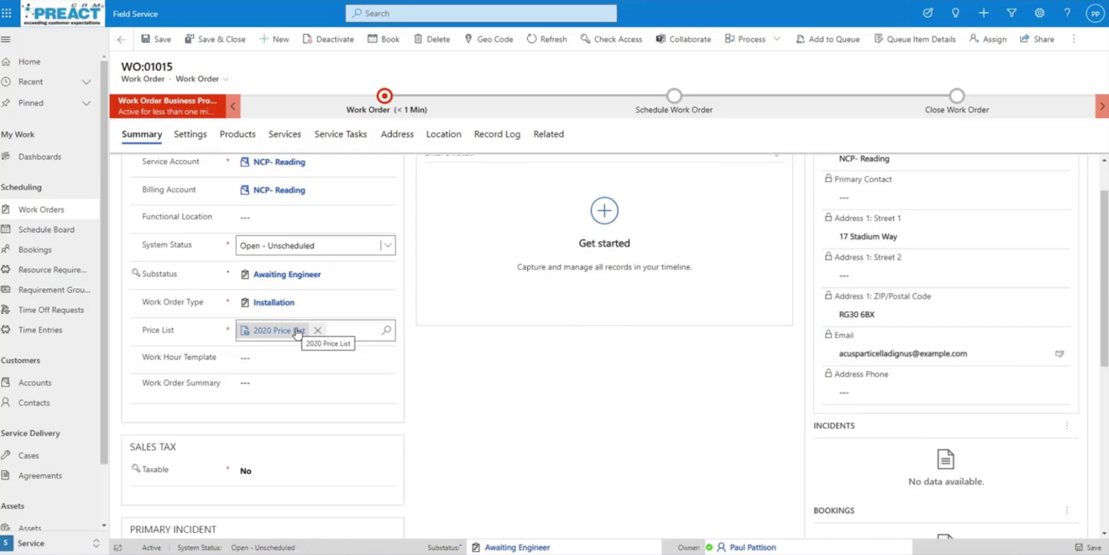
{"action": "scroll", "coordinate": [306, 335], "scroll_direction": "down", "scroll_amount": 3}
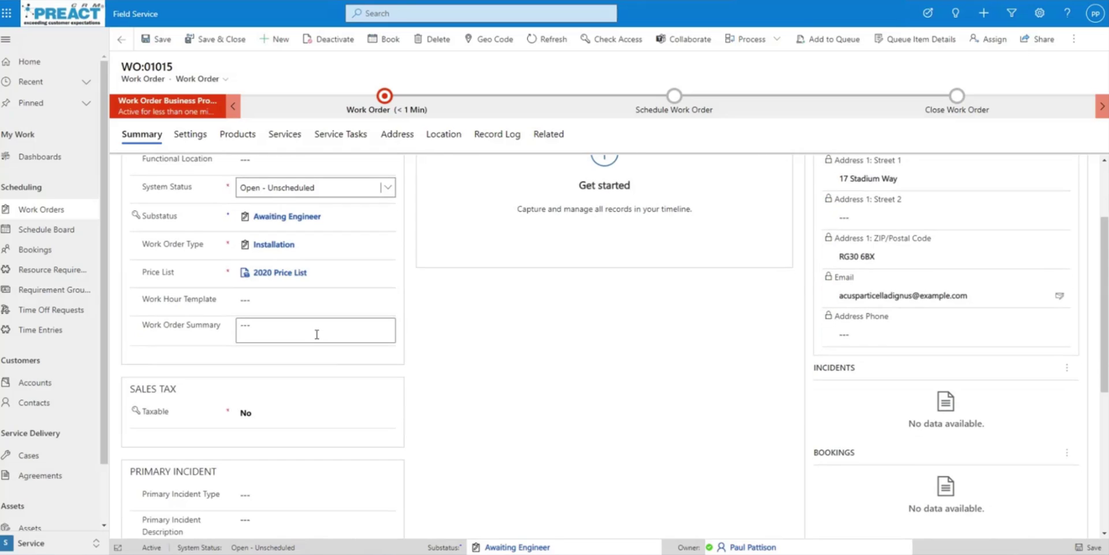
{"action": "scroll", "coordinate": [317, 335], "scroll_direction": "down", "scroll_amount": 1}
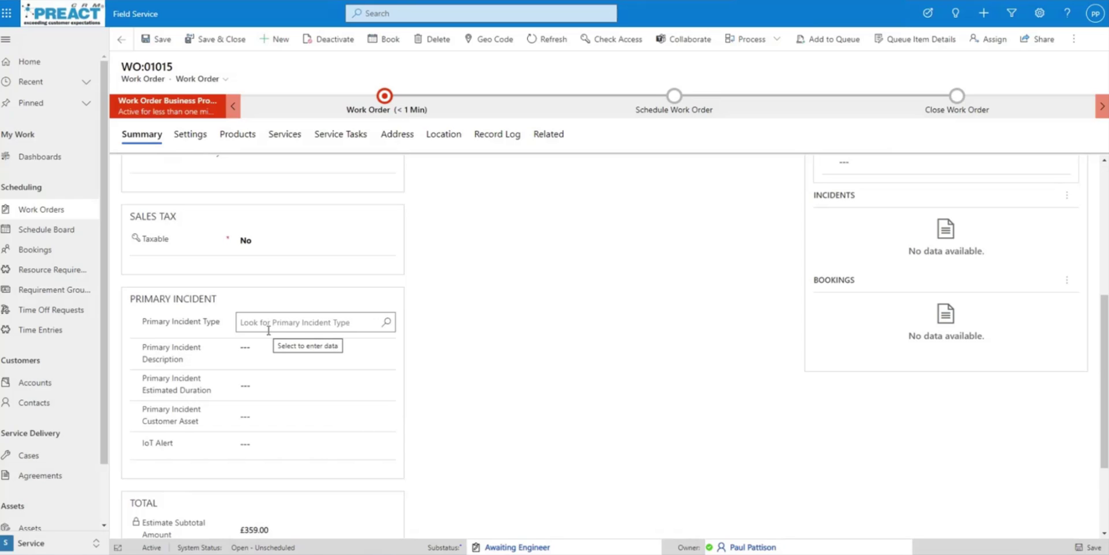
{"action": "scroll", "coordinate": [272, 332], "scroll_direction": "down", "scroll_amount": 2}
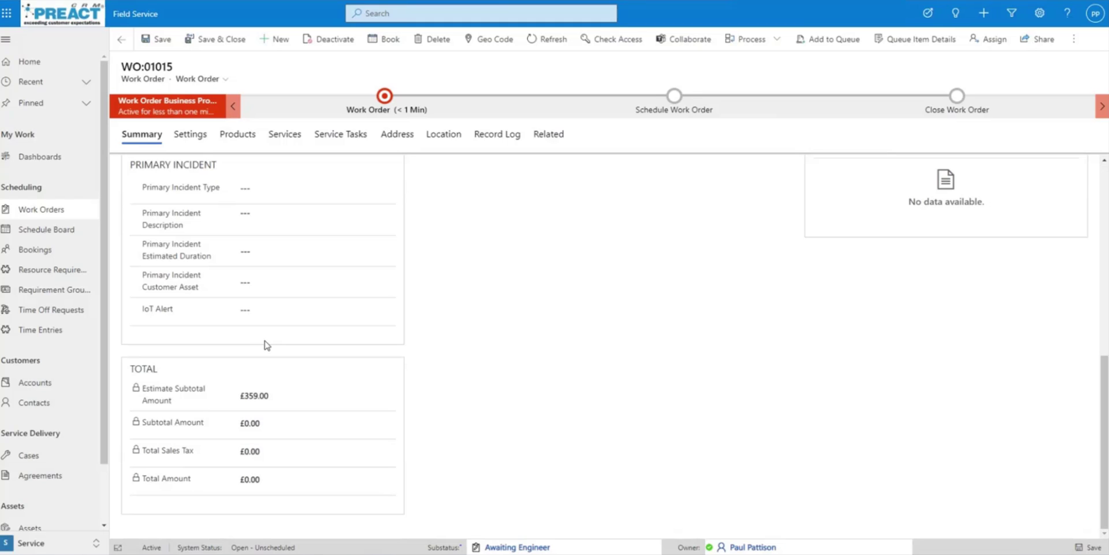
{"action": "scroll", "coordinate": [267, 346], "scroll_direction": "up", "scroll_amount": 6}
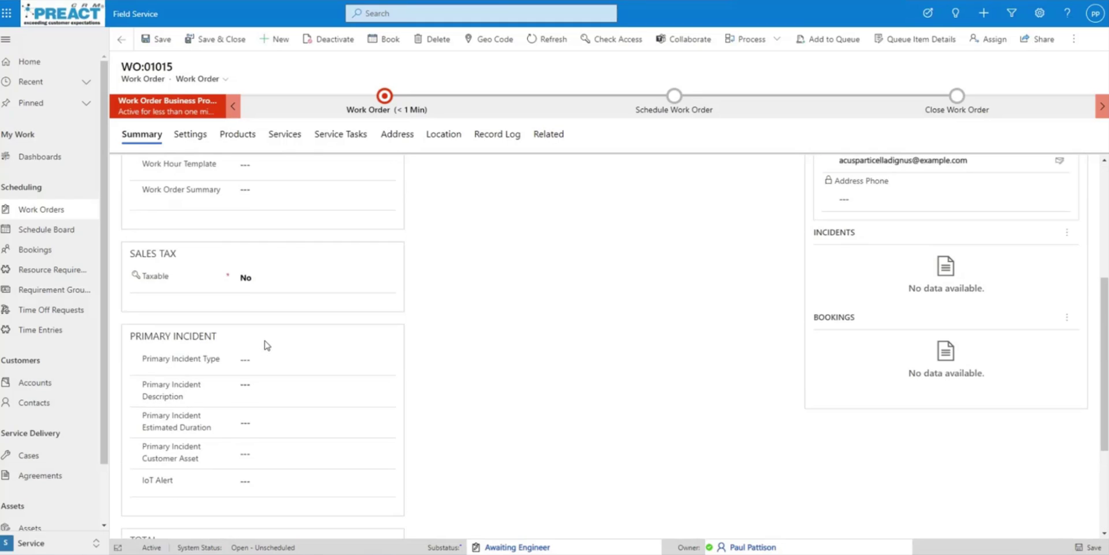
- Set the work order's date window to start on 30/11/2020 and end on 04/12/2020
{"action": "left_click", "coordinate": [201, 141]}
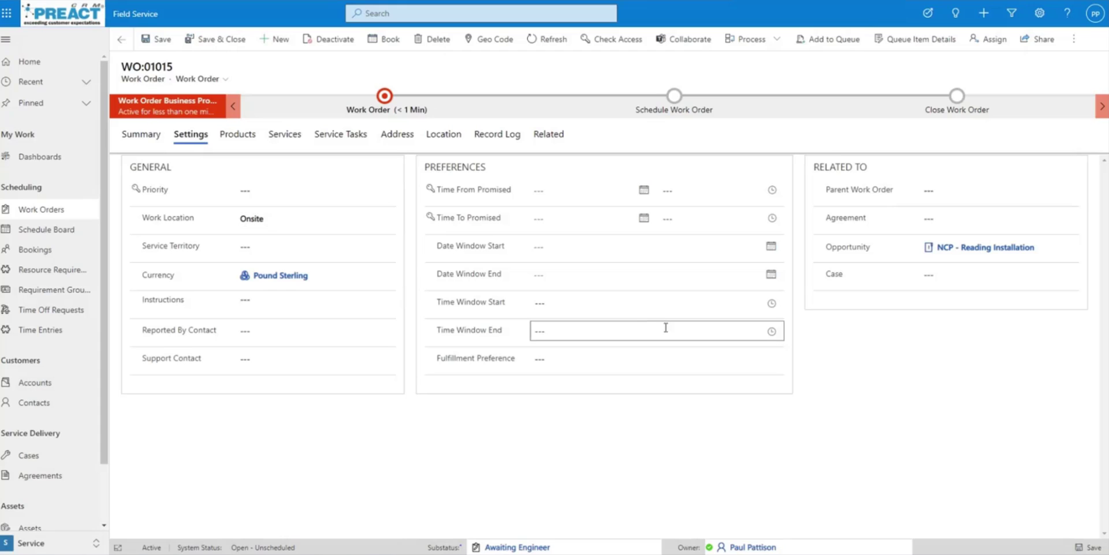
{"action": "left_click", "coordinate": [769, 253]}
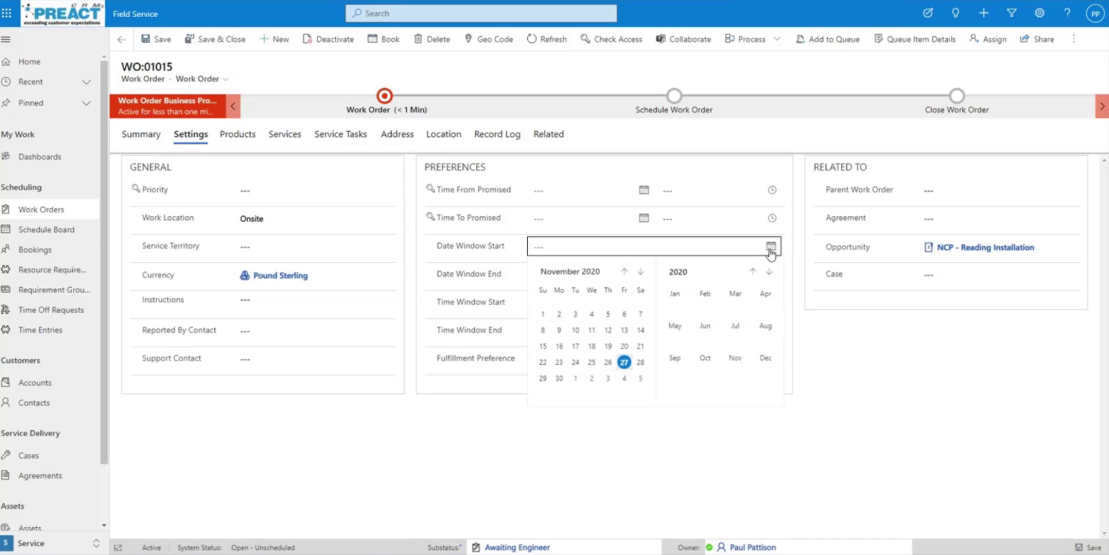
{"action": "left_click", "coordinate": [558, 379]}
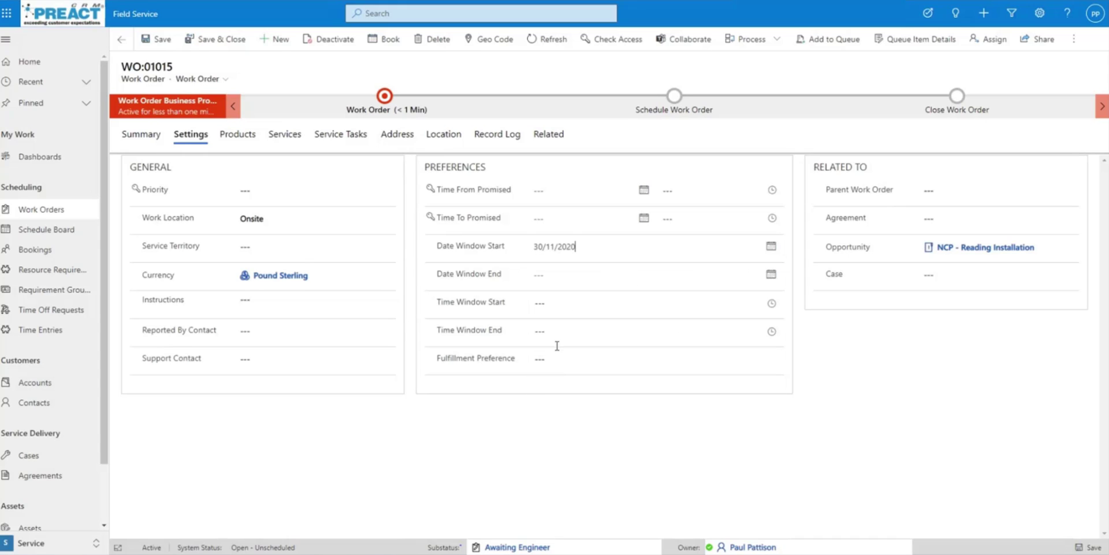
{"action": "left_click", "coordinate": [770, 275]}
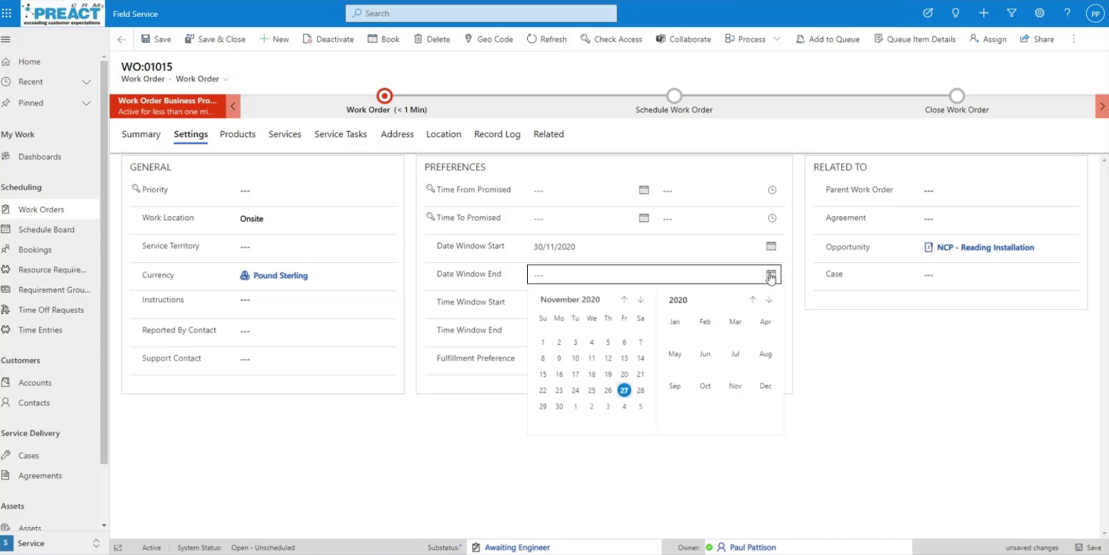
{"action": "left_click", "coordinate": [622, 408]}
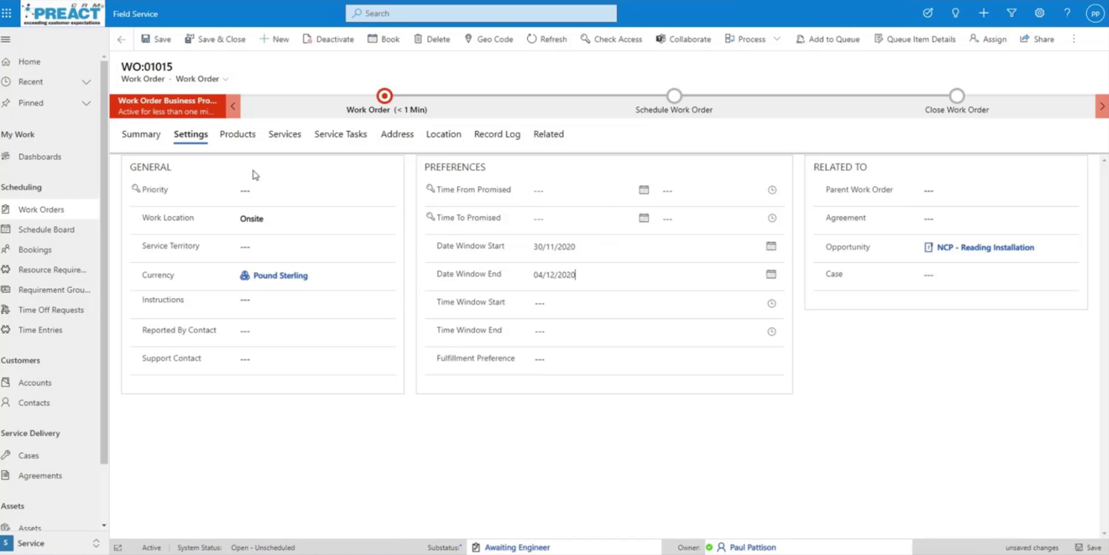
- Review the work order's products, services, service tasks, address and map location, finishing at the primary incident details in its summary
{"action": "left_click", "coordinate": [240, 138]}
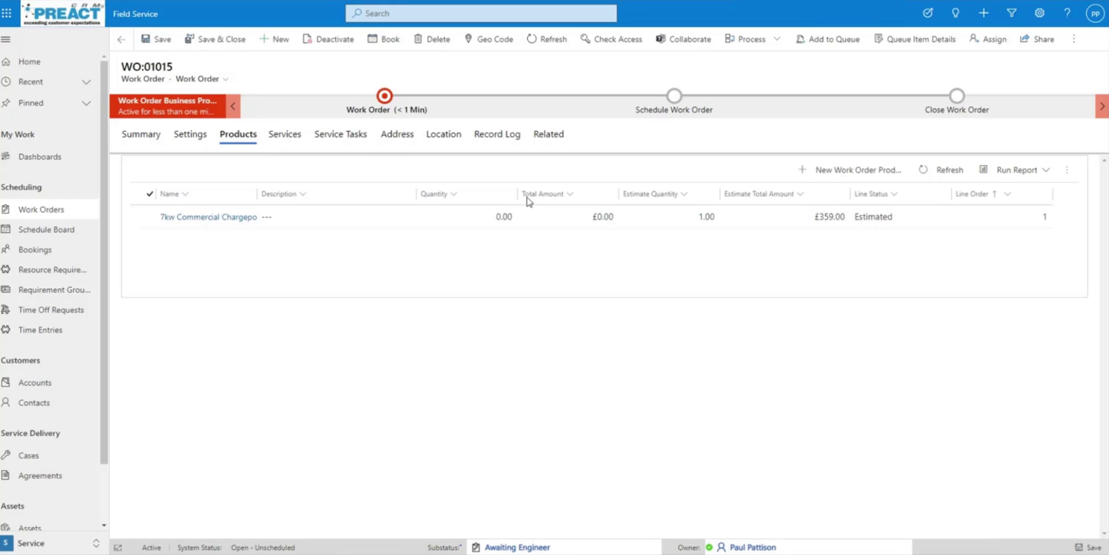
{"action": "left_click", "coordinate": [285, 134]}
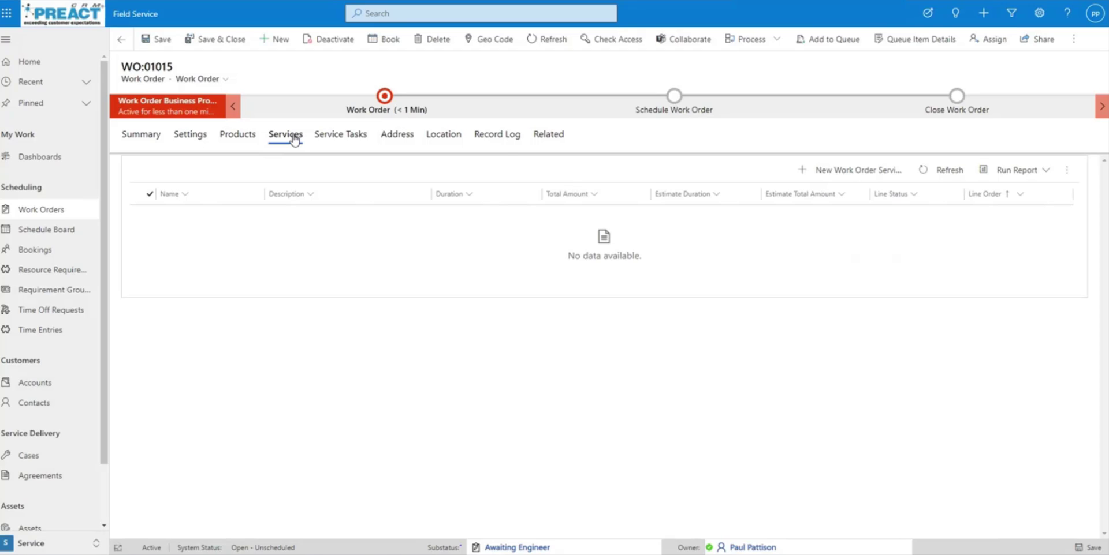
{"action": "left_click", "coordinate": [359, 141]}
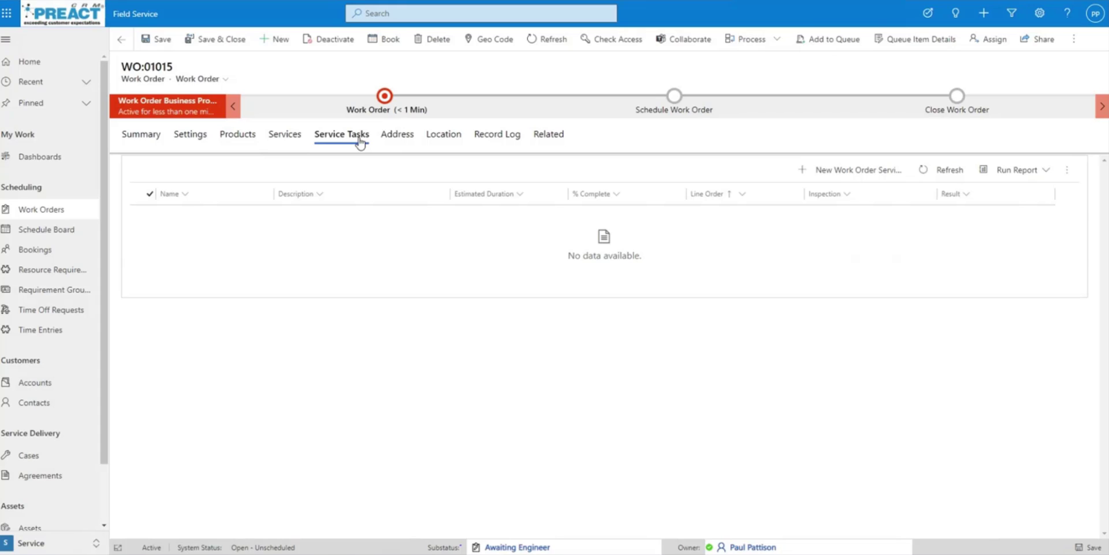
{"action": "left_click", "coordinate": [388, 140]}
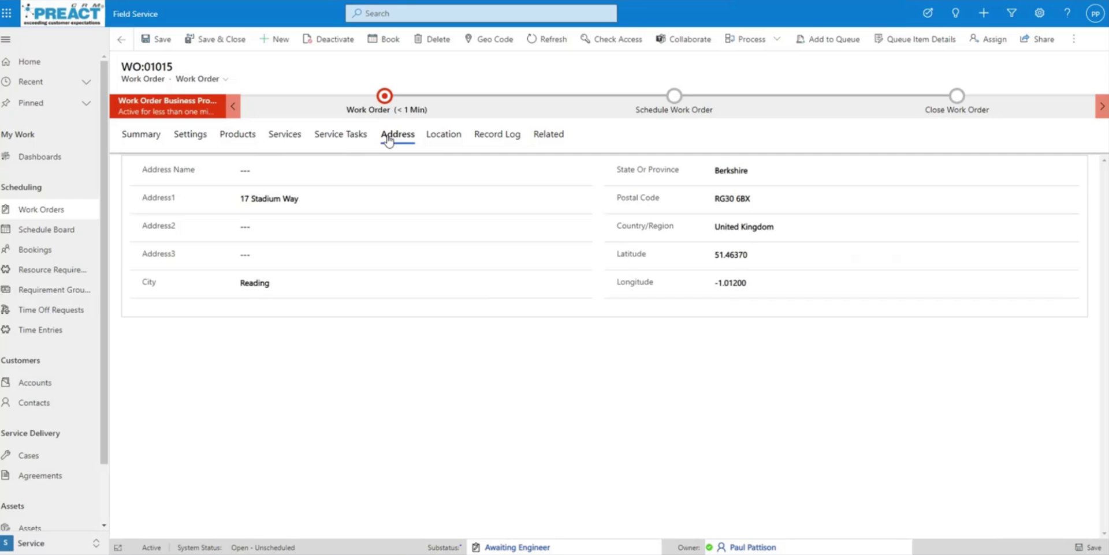
{"action": "left_click", "coordinate": [439, 140]}
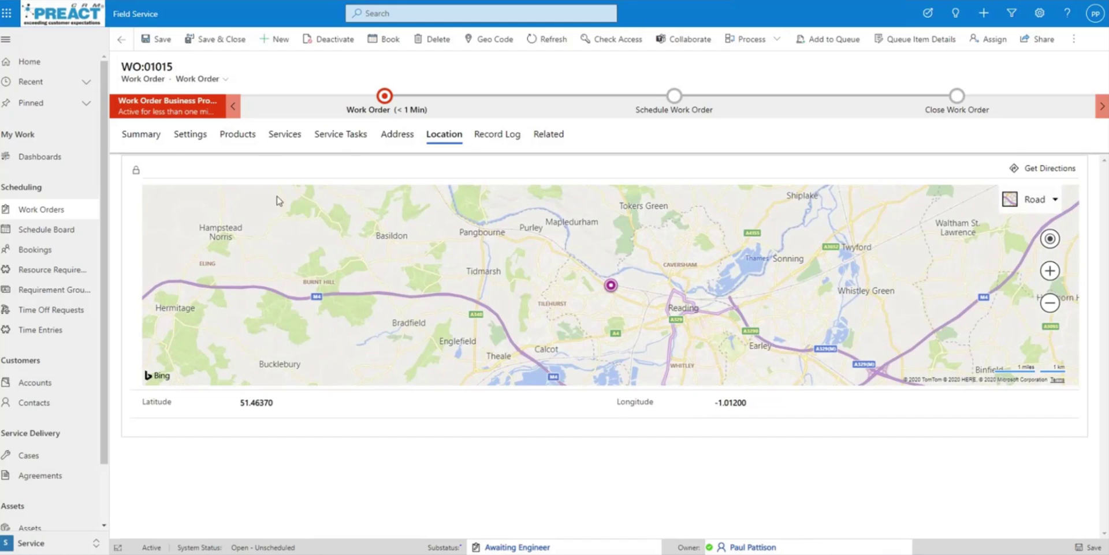
{"action": "left_click", "coordinate": [151, 141]}
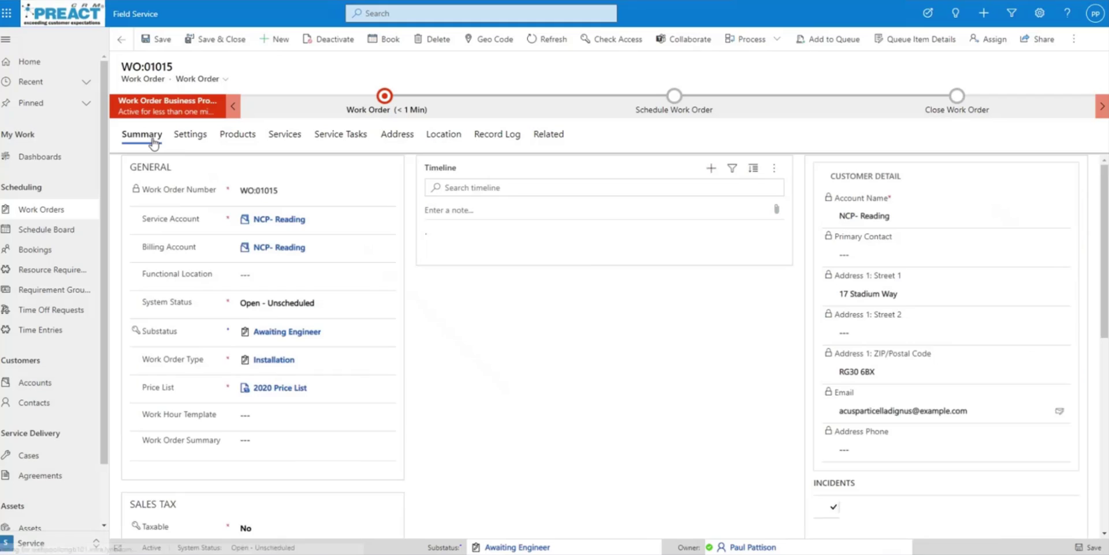
{"action": "scroll", "coordinate": [230, 315], "scroll_direction": "down", "scroll_amount": 4}
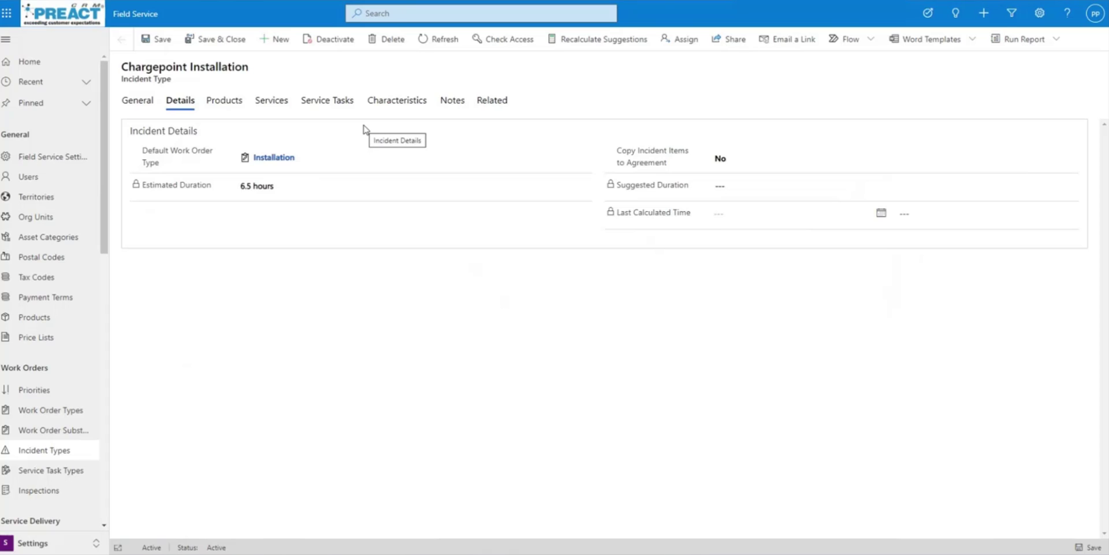
- Review the Chargepoint Installation incident type's general information, details, products, services, service tasks and characteristics
{"action": "left_click", "coordinate": [138, 102]}
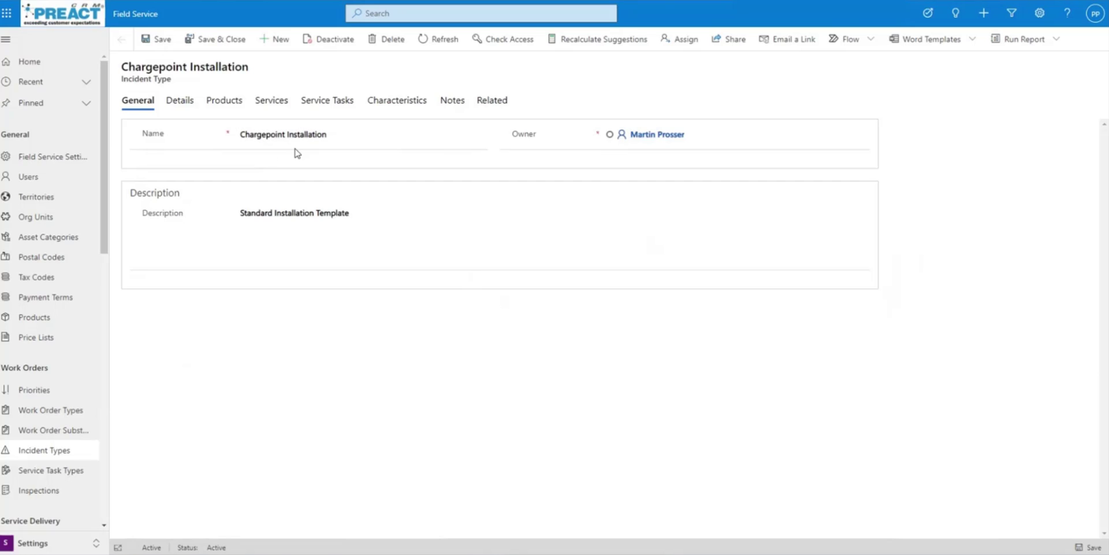
{"action": "left_click", "coordinate": [181, 102]}
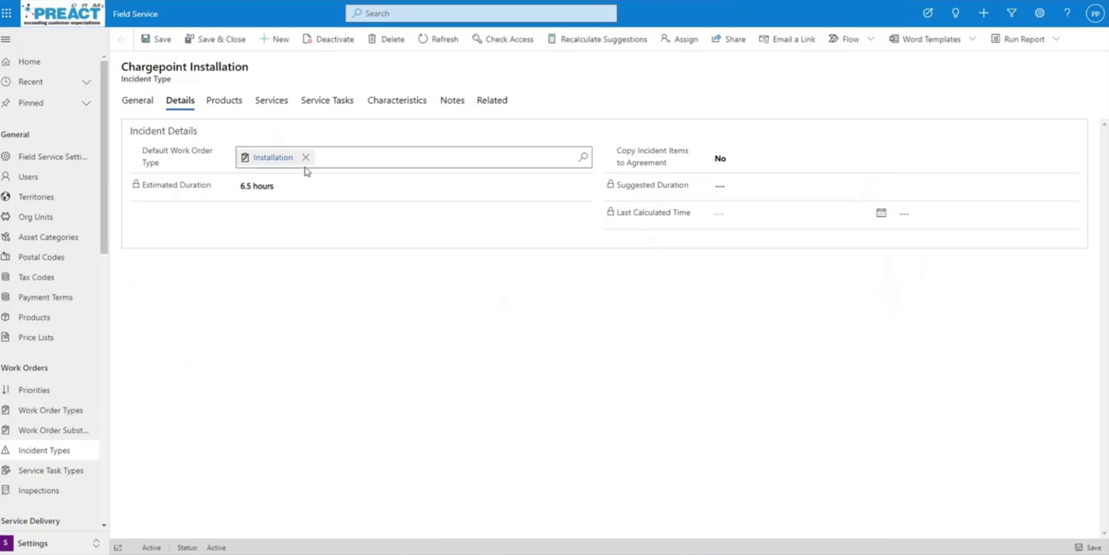
{"action": "left_click", "coordinate": [243, 110]}
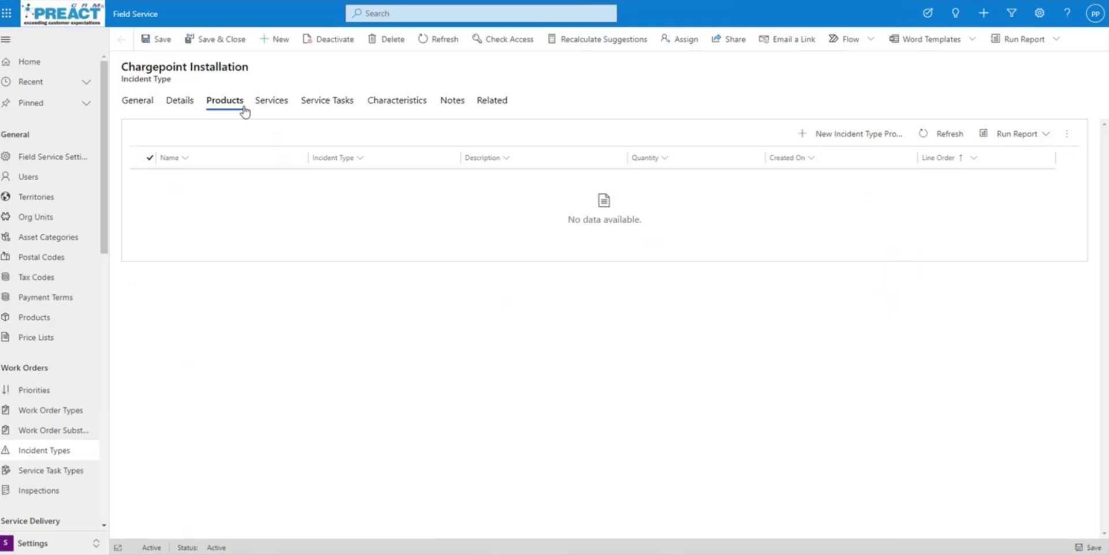
{"action": "left_click", "coordinate": [272, 103]}
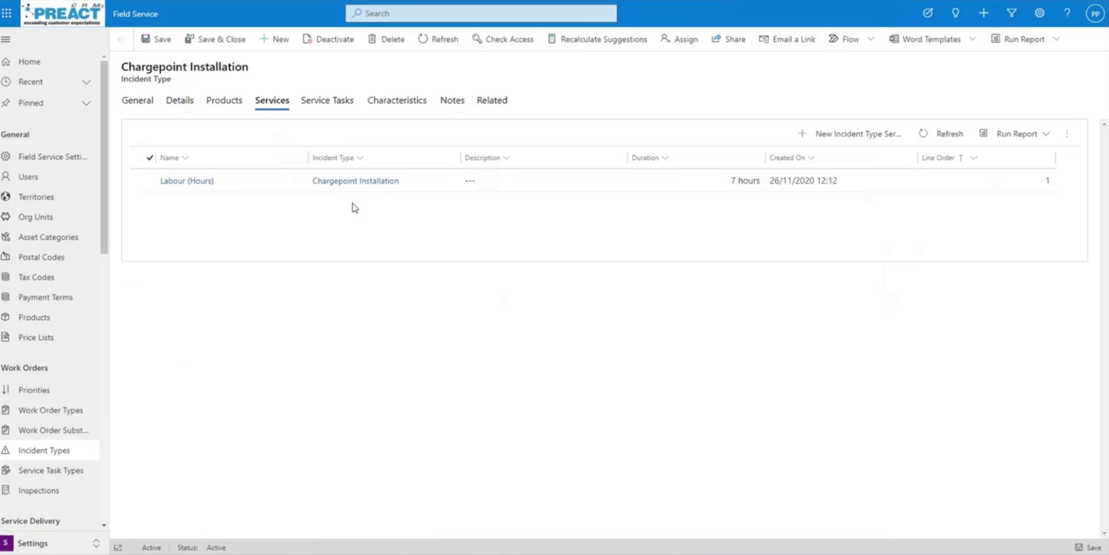
{"action": "left_click", "coordinate": [342, 102]}
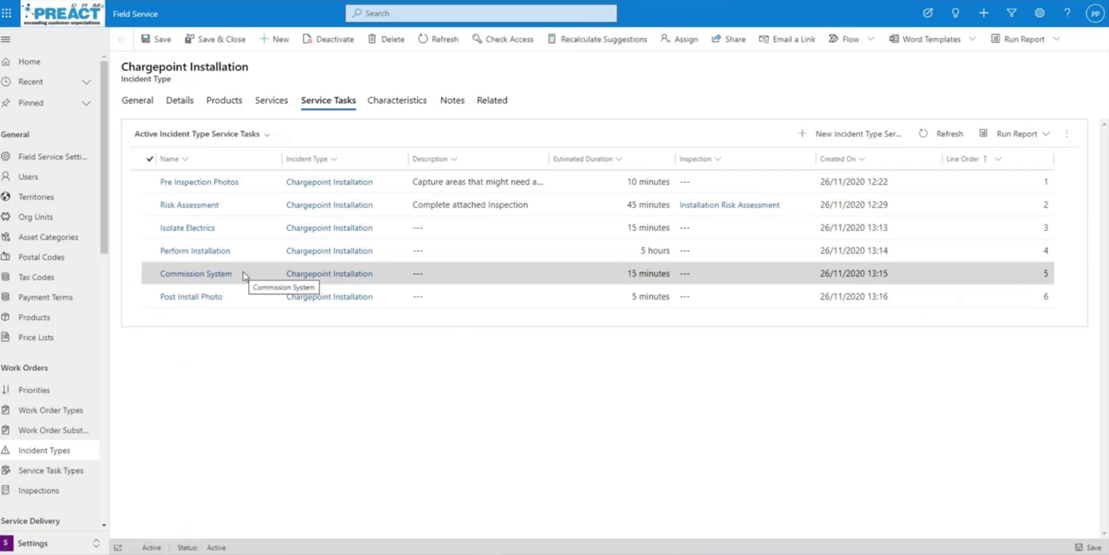
{"action": "left_click", "coordinate": [407, 114]}
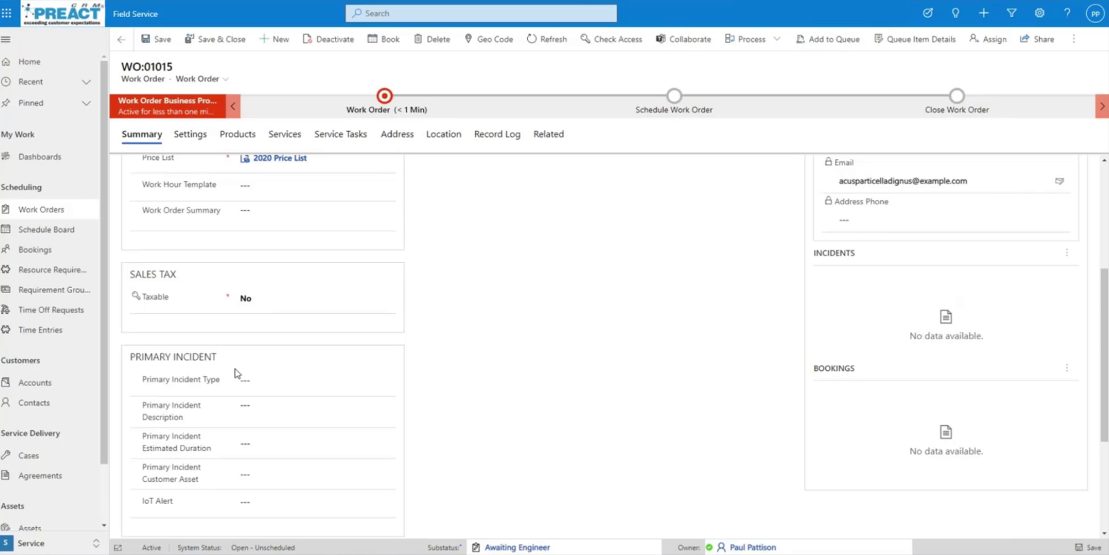
- Set the work order's primary incident type to Chargepoint Installation and save the record
{"action": "left_click", "coordinate": [264, 379]}
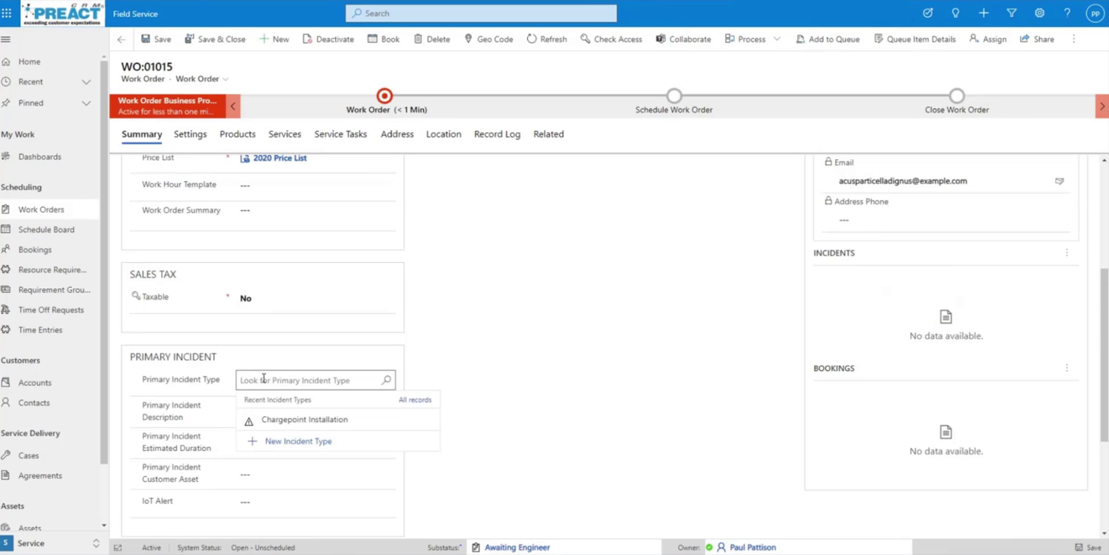
{"action": "left_click", "coordinate": [347, 422]}
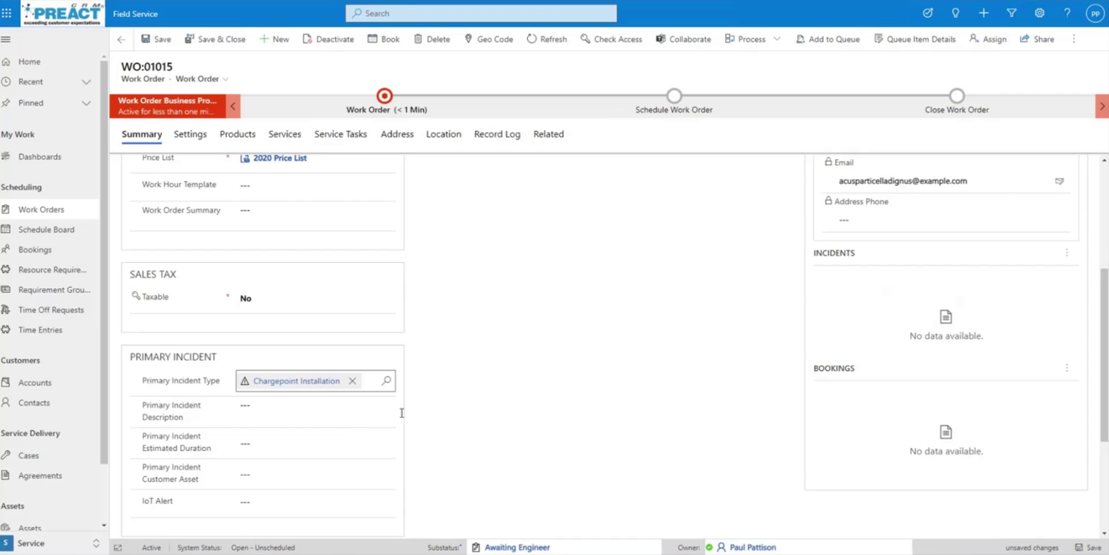
{"action": "left_click", "coordinate": [1091, 548]}
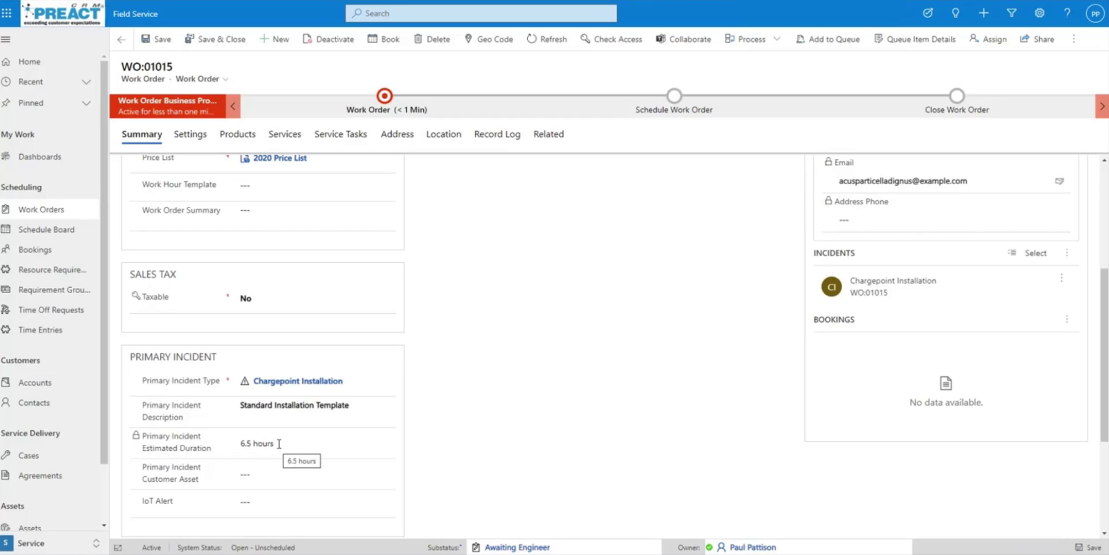
- Refresh the work order's services and service tasks lists and review the lines added by the incident type
{"action": "left_click", "coordinate": [284, 135]}
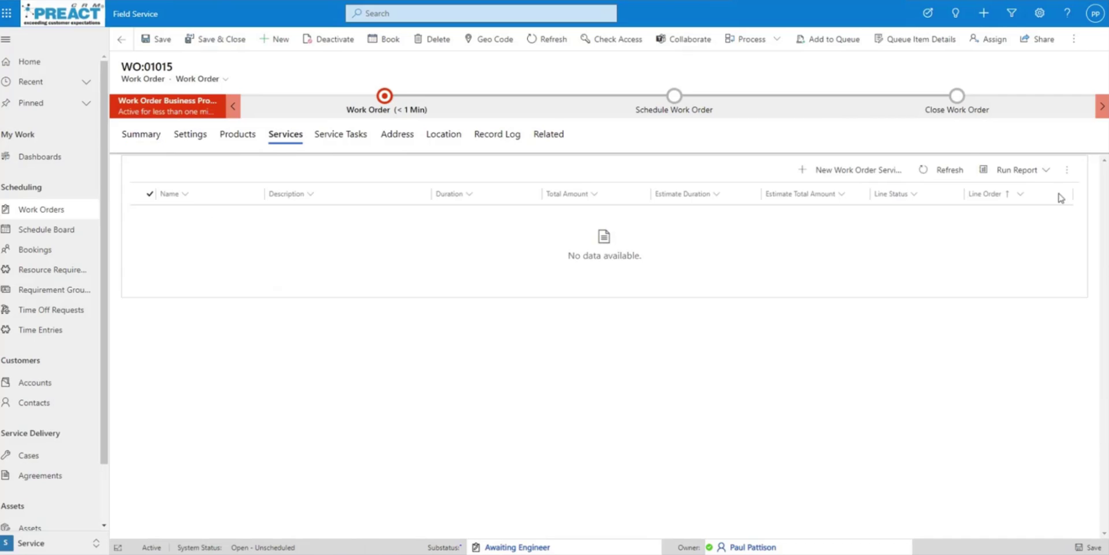
{"action": "left_click", "coordinate": [949, 171]}
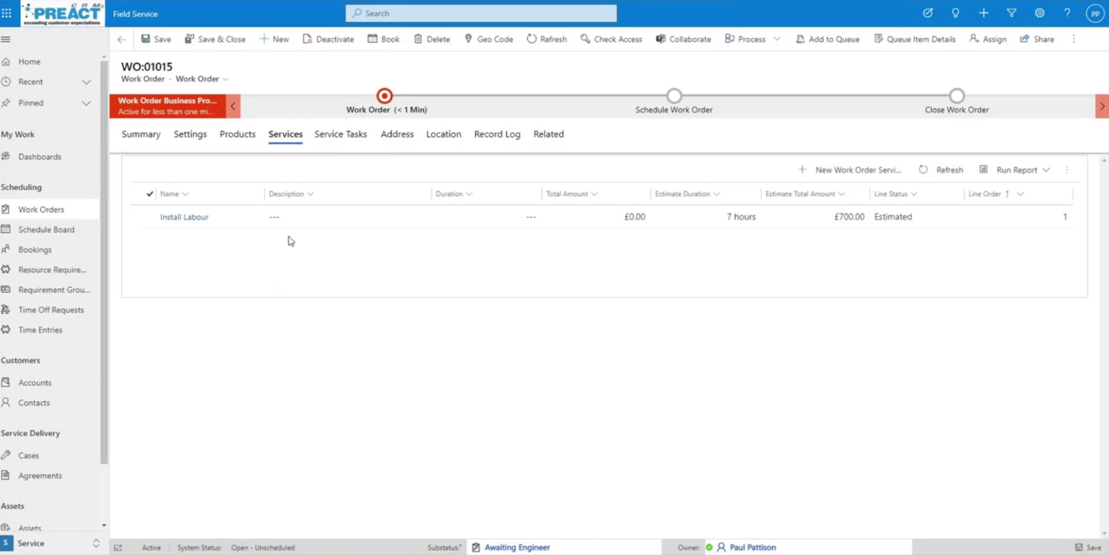
{"action": "left_click", "coordinate": [354, 135]}
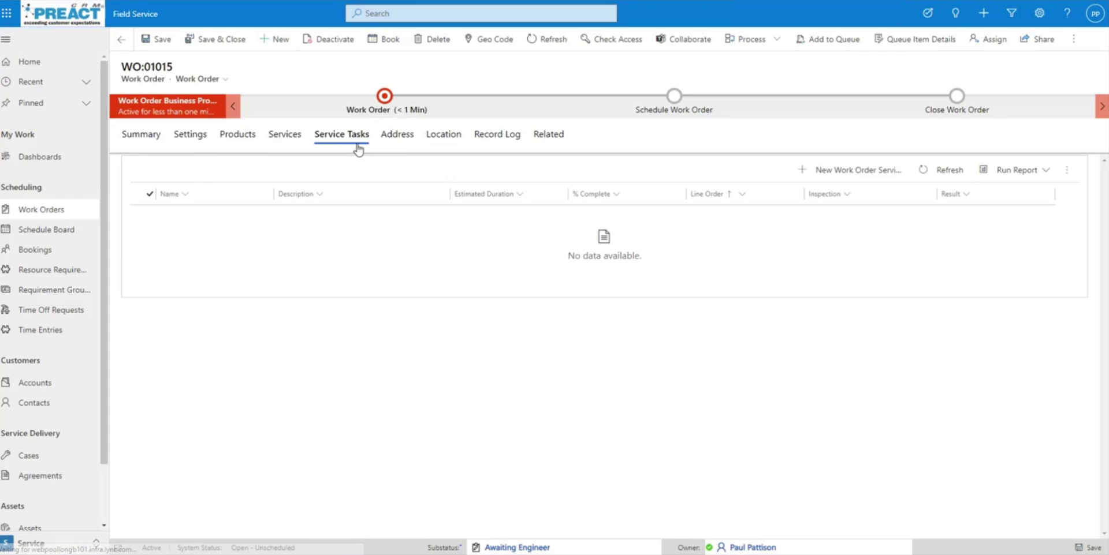
{"action": "left_click", "coordinate": [962, 170]}
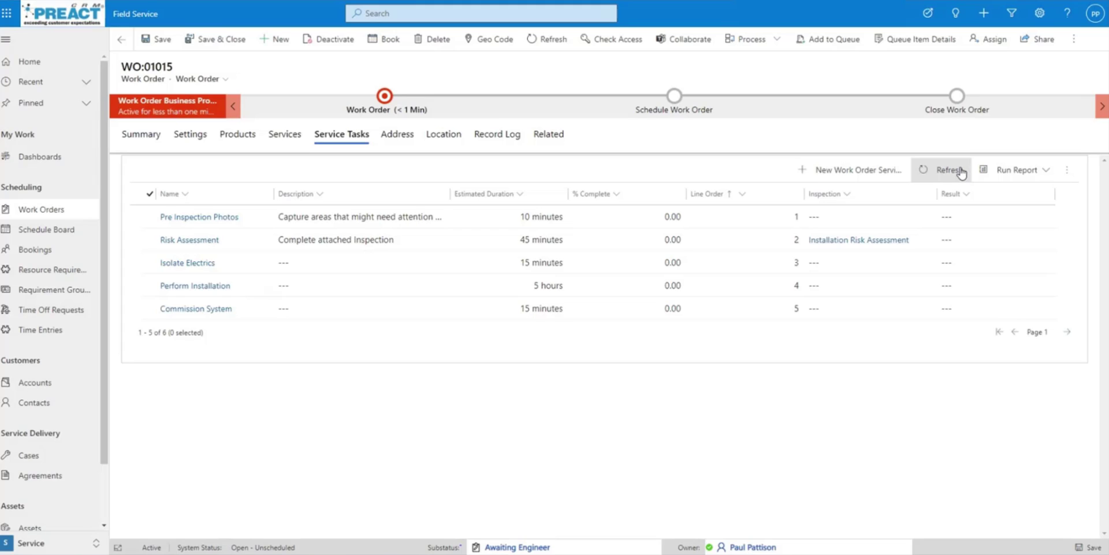
- Look up which resources can be booked for the 09:00 - 15:30 slot on 30/11/2020 and close the booking pane without booking
{"action": "left_click", "coordinate": [146, 139]}
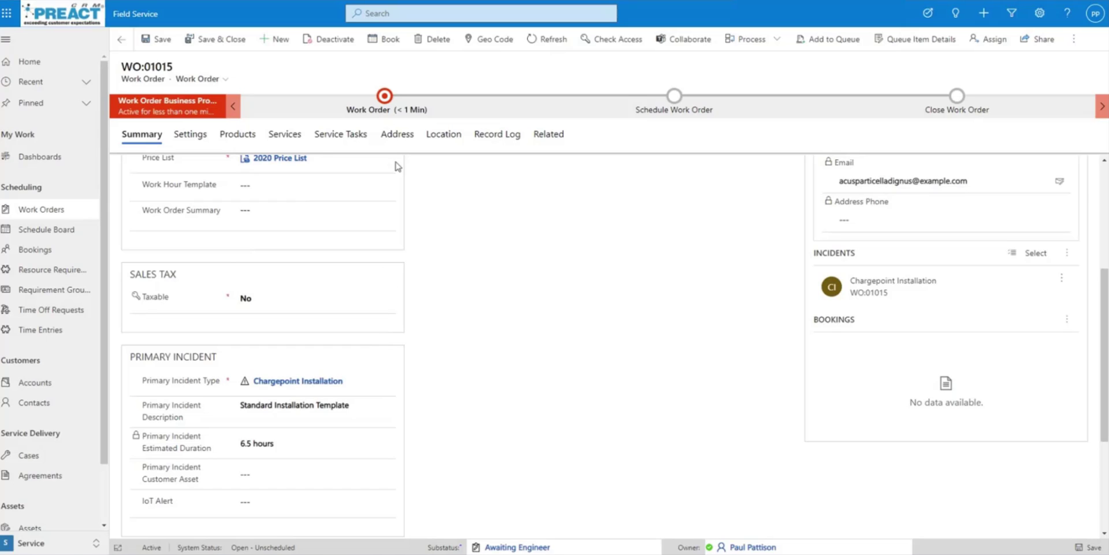
{"action": "left_click", "coordinate": [386, 49]}
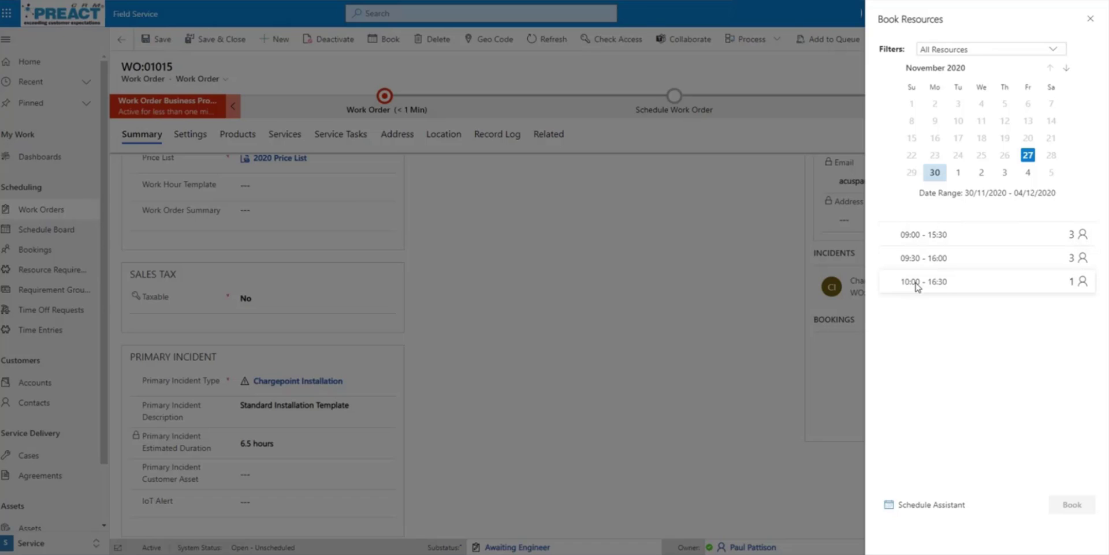
{"action": "left_click", "coordinate": [961, 243]}
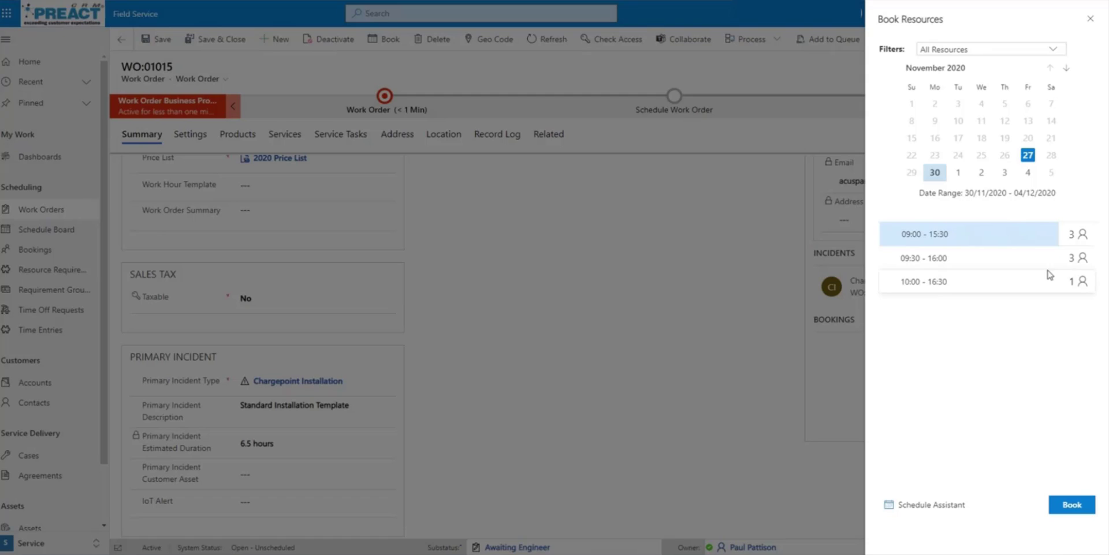
{"action": "left_click", "coordinate": [1082, 236]}
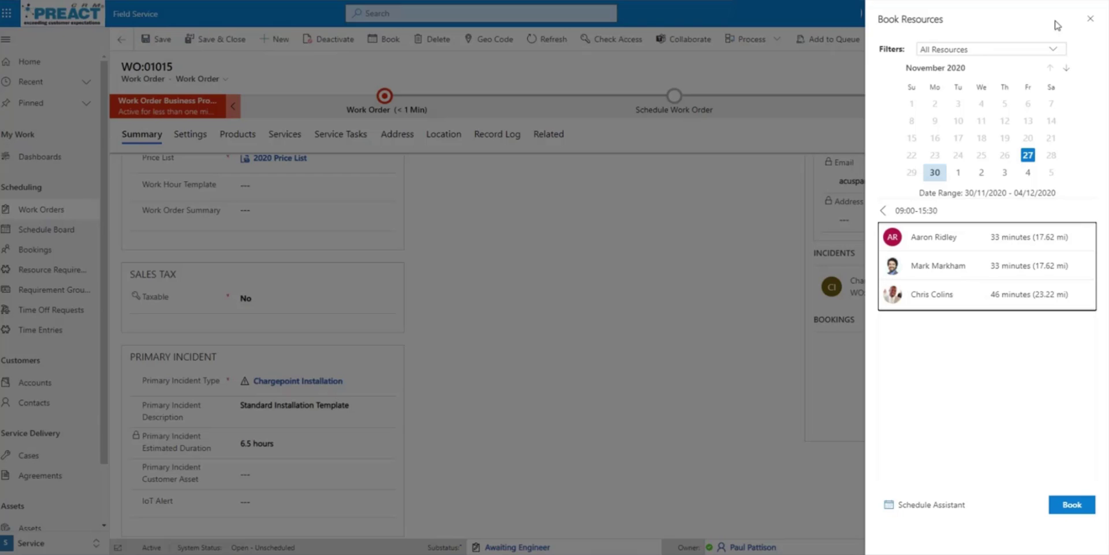
{"action": "left_click", "coordinate": [1091, 20]}
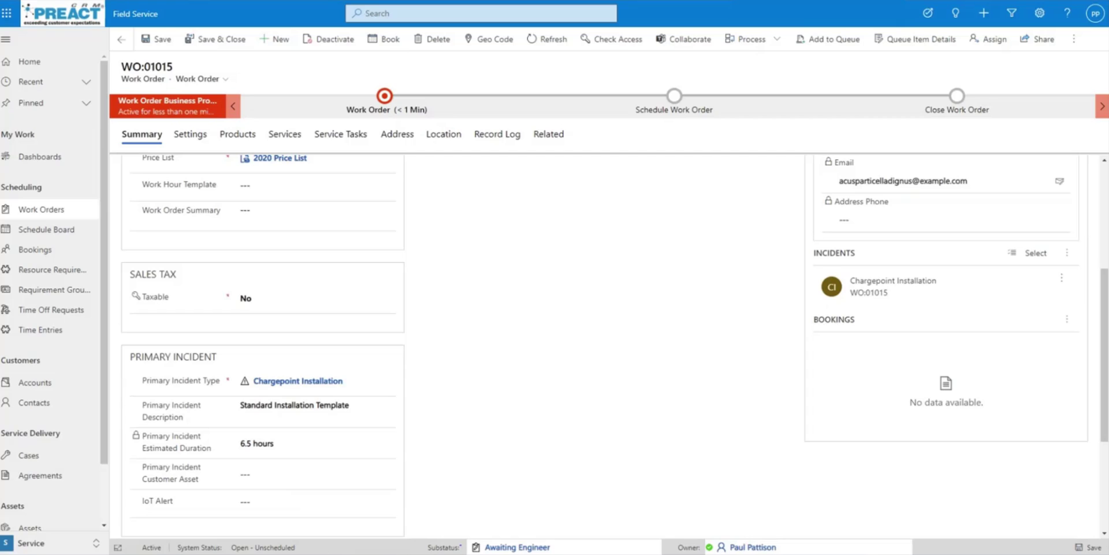
- Open the Schedule Board and refresh its Installs requirements list
{"action": "left_click", "coordinate": [46, 229]}
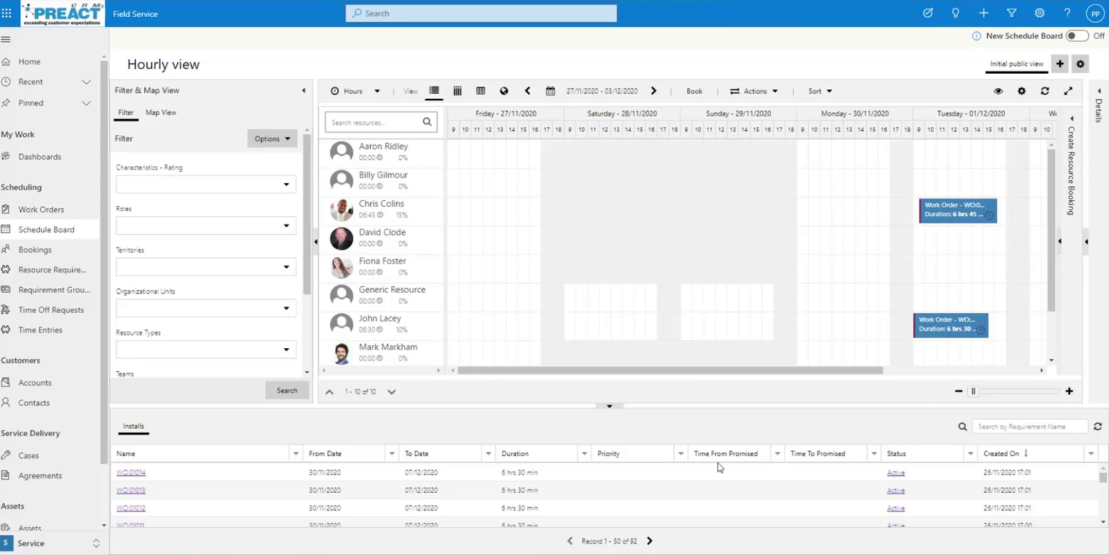
{"action": "left_click", "coordinate": [1097, 427]}
{"action": "scroll", "coordinate": [474, 292], "scroll_direction": "down", "scroll_amount": 2}
{"action": "scroll", "coordinate": [473, 291], "scroll_direction": "up", "scroll_amount": 2}
- Examine the resources' existing bookings for Tuesday 01/12/2020 and the details of the WO:01012 booking
{"action": "left_click_drag", "start_coordinate": [774, 370], "coordinate": [871, 370]}
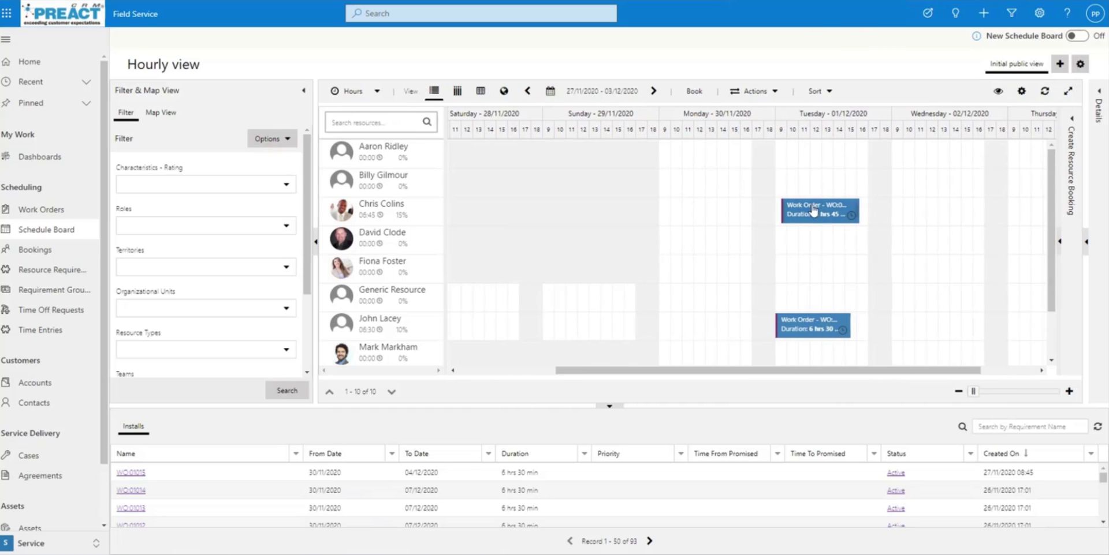
{"action": "scroll", "coordinate": [817, 198], "scroll_direction": "down", "scroll_amount": 1}
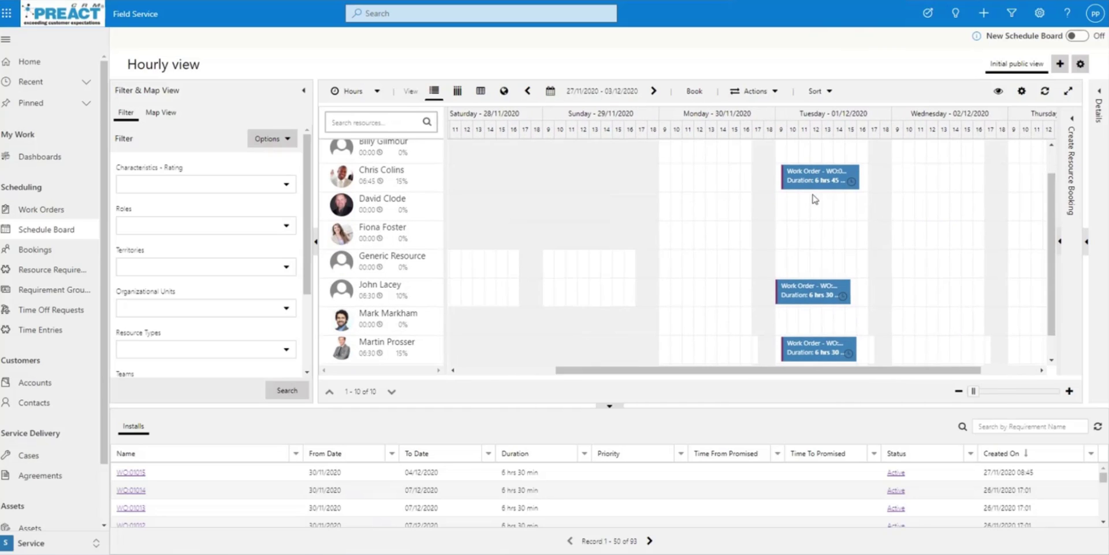
{"action": "scroll", "coordinate": [814, 199], "scroll_direction": "down", "scroll_amount": 1}
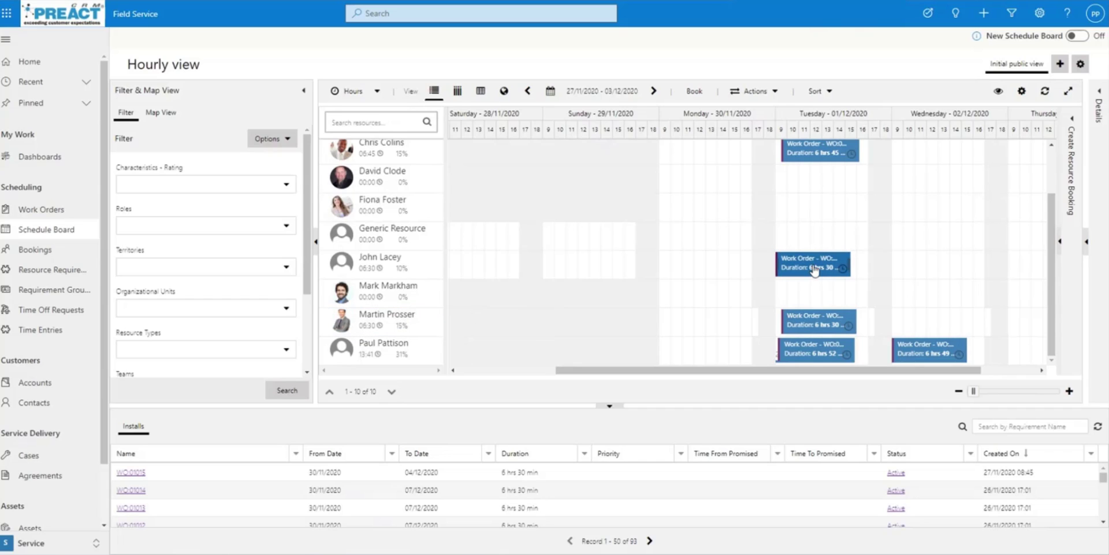
{"action": "mouse_move", "coordinate": [814, 270]}
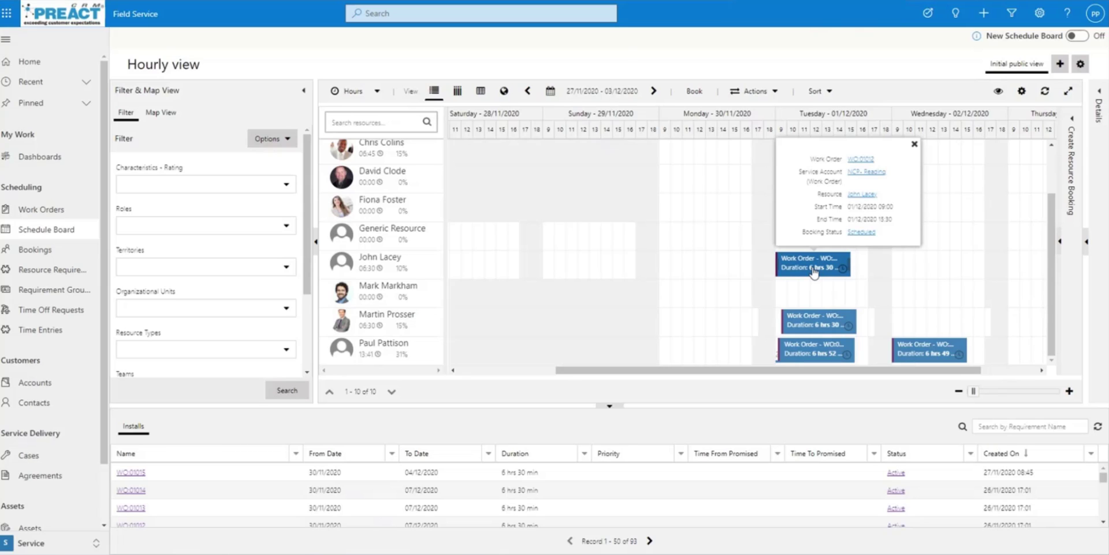
{"action": "left_click", "coordinate": [813, 273]}
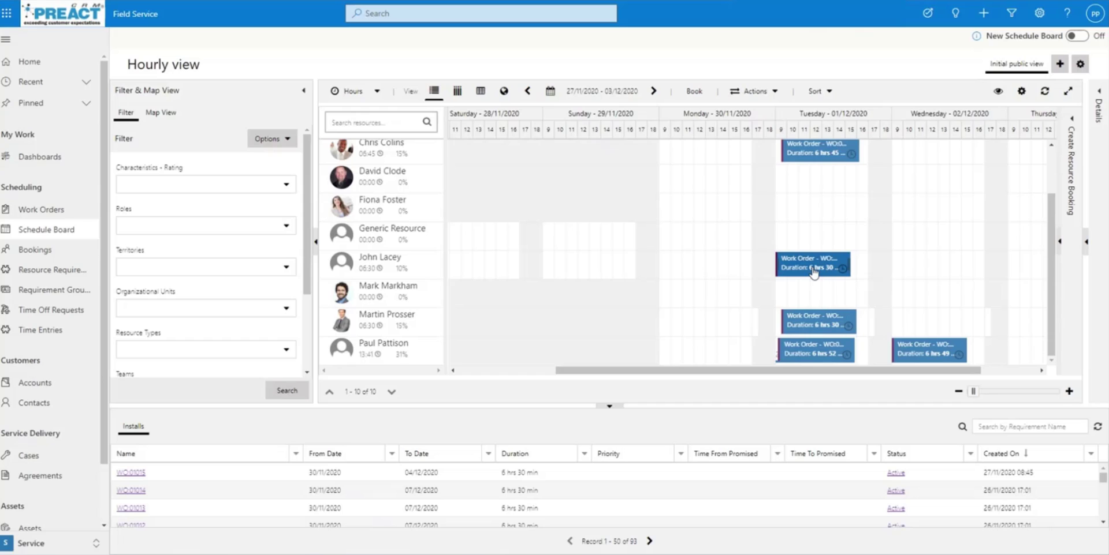
{"action": "mouse_move", "coordinate": [814, 273]}
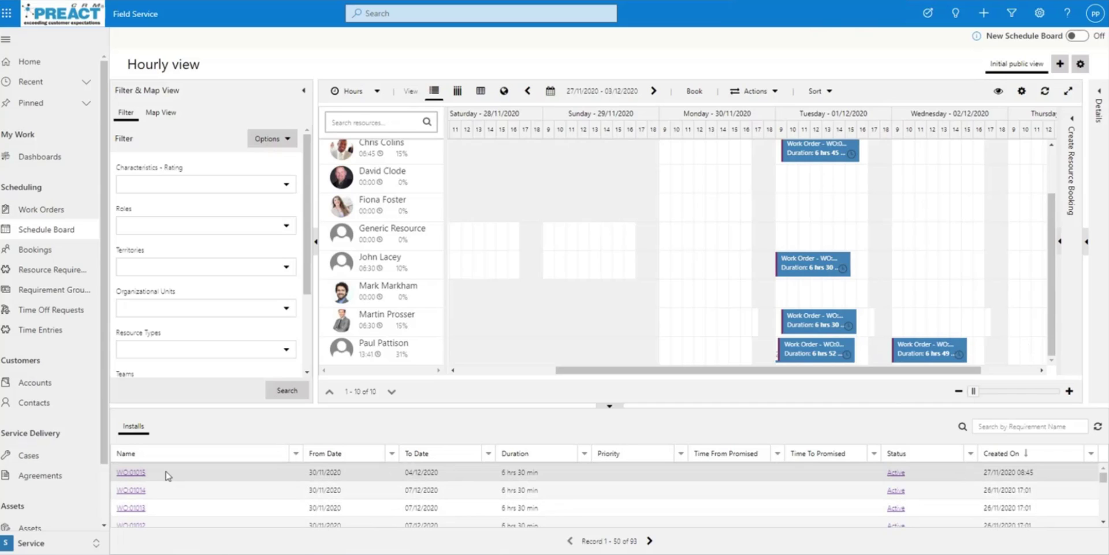
- Find availability for the WO:01015 requirement and review the search filters and the open slots from Monday 30/11/2020
{"action": "left_click", "coordinate": [211, 471]}
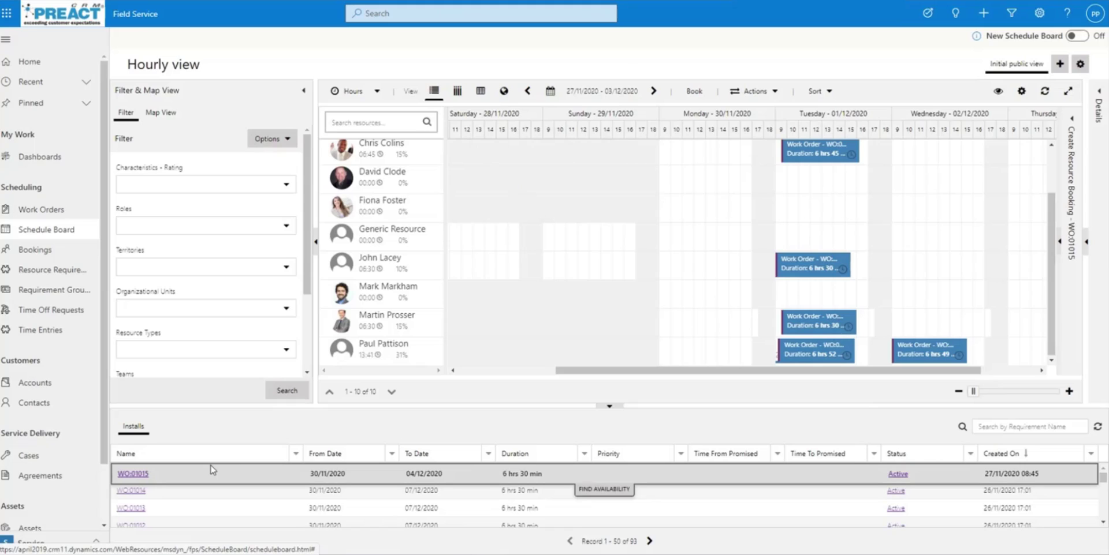
{"action": "left_click", "coordinate": [597, 496]}
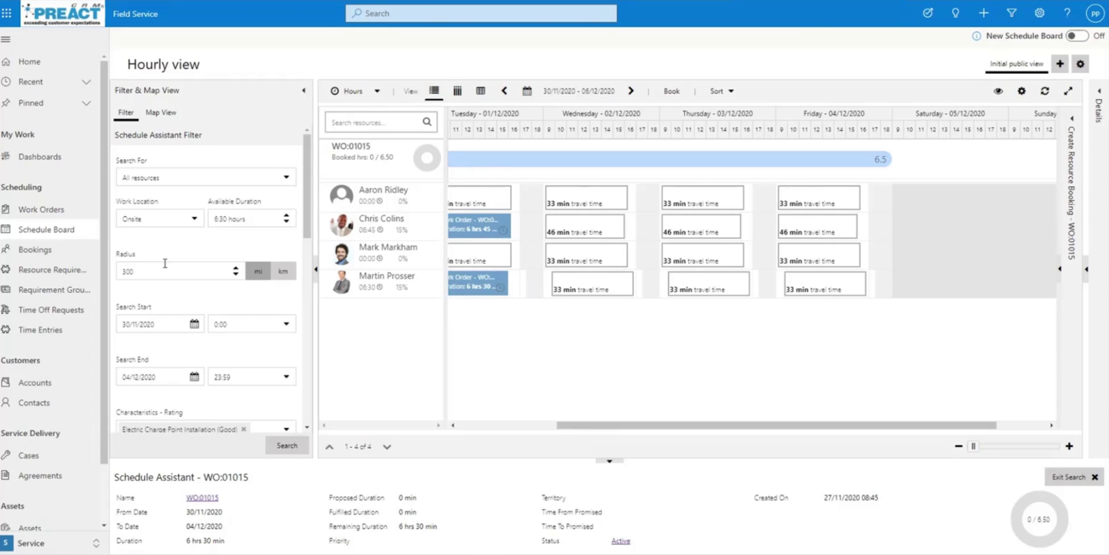
{"action": "scroll", "coordinate": [186, 248], "scroll_direction": "down", "scroll_amount": 2}
{"action": "scroll", "coordinate": [185, 248], "scroll_direction": "down", "scroll_amount": 1}
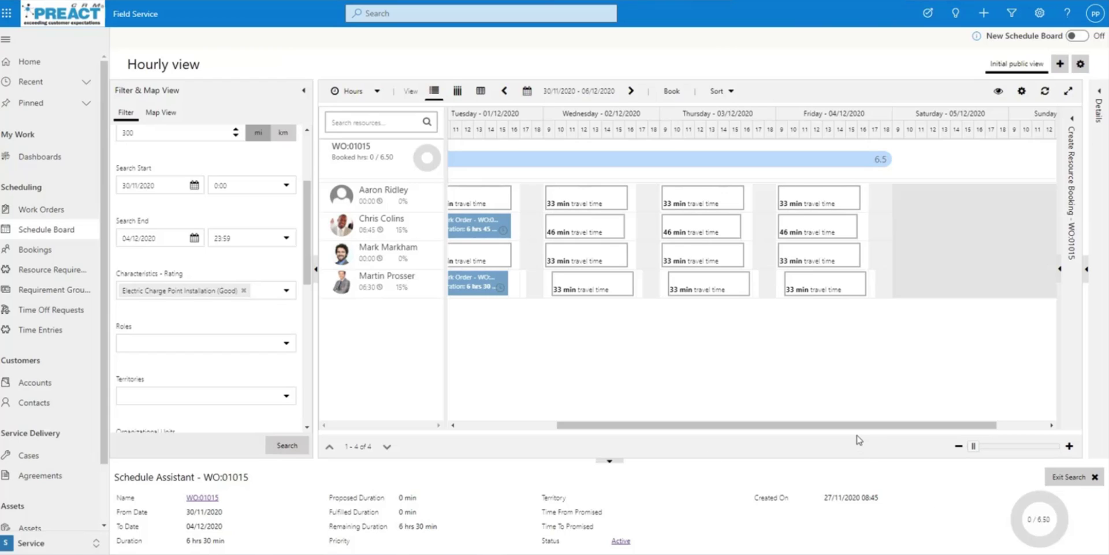
{"action": "left_click_drag", "start_coordinate": [859, 431], "coordinate": [699, 420]}
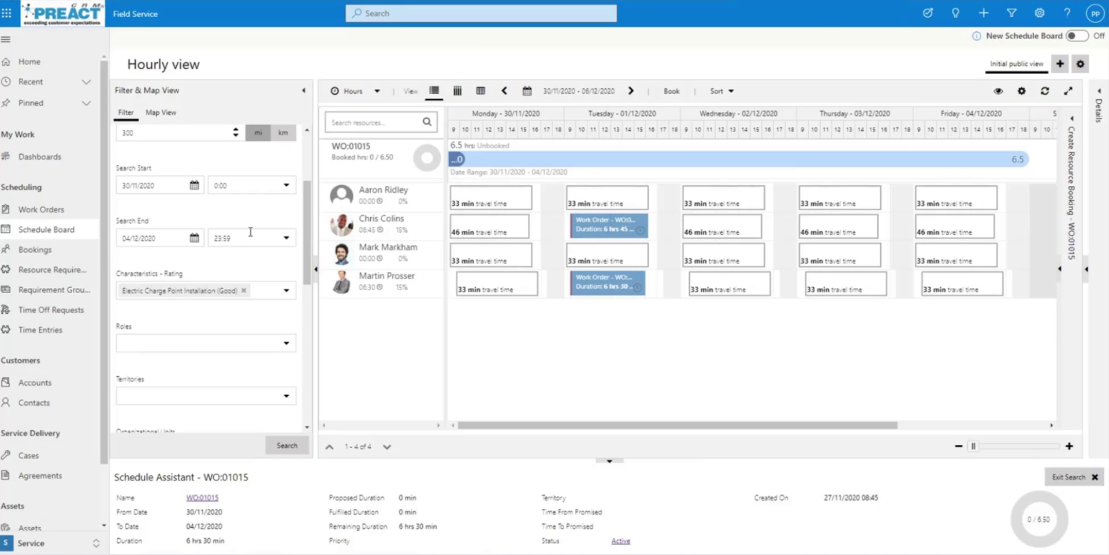
- Rerun the availability search without the Electric Charge Point Instalation (Good) characteristic, review the slots and exit the search
{"action": "left_click", "coordinate": [244, 291]}
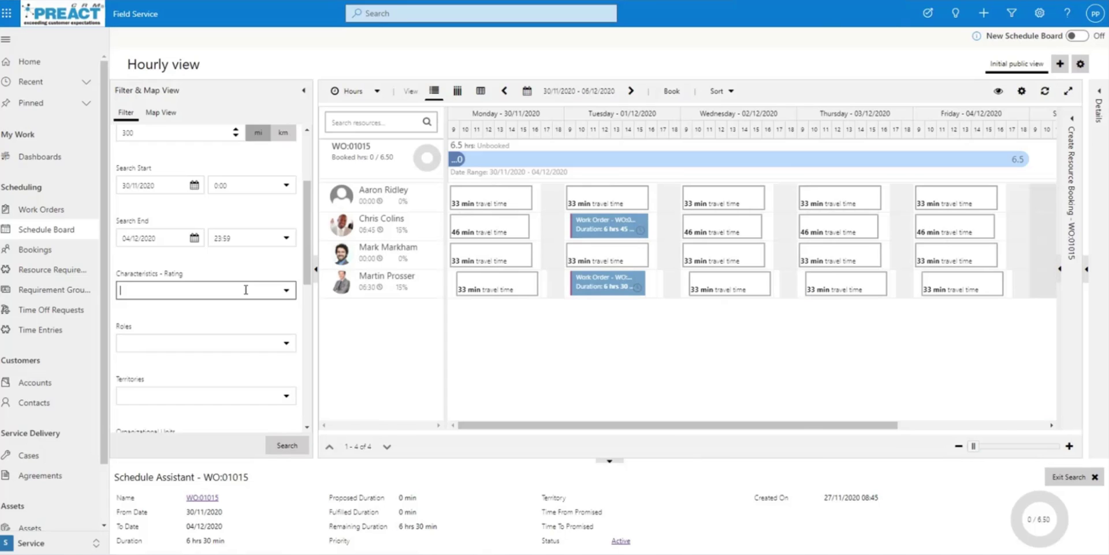
{"action": "left_click", "coordinate": [286, 447]}
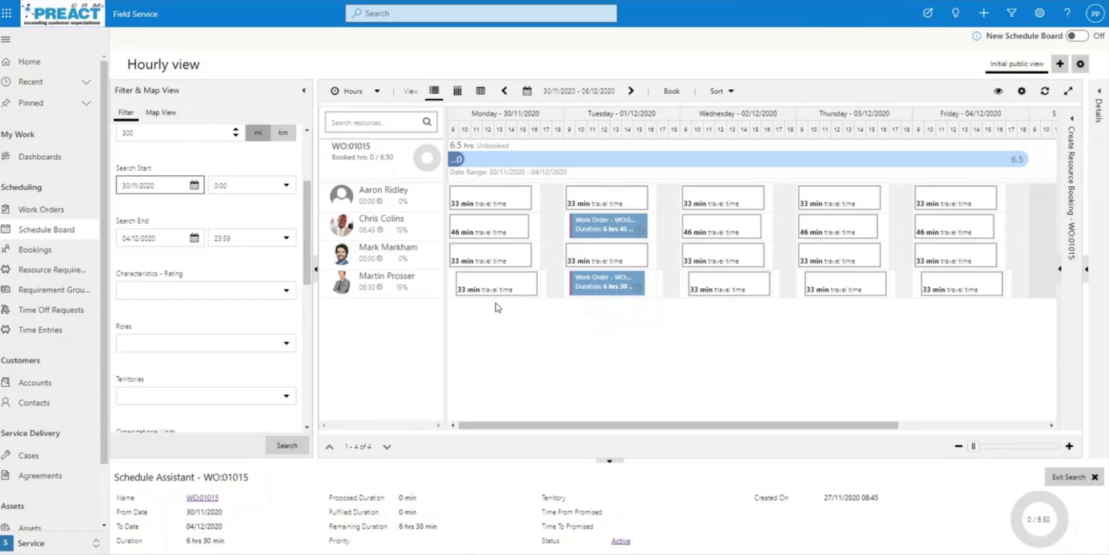
{"action": "mouse_move", "coordinate": [459, 254]}
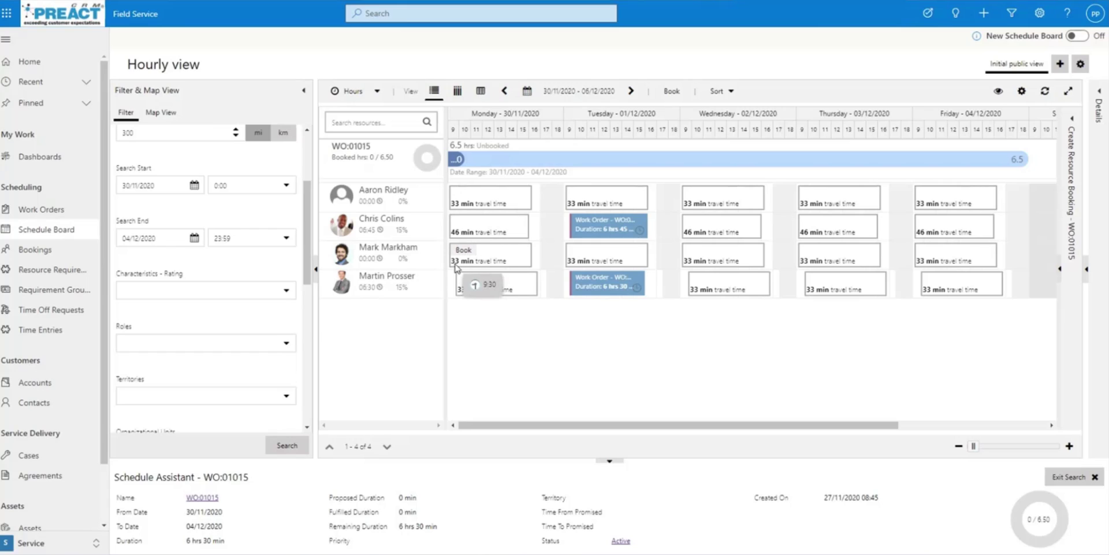
{"action": "left_click", "coordinate": [436, 291]}
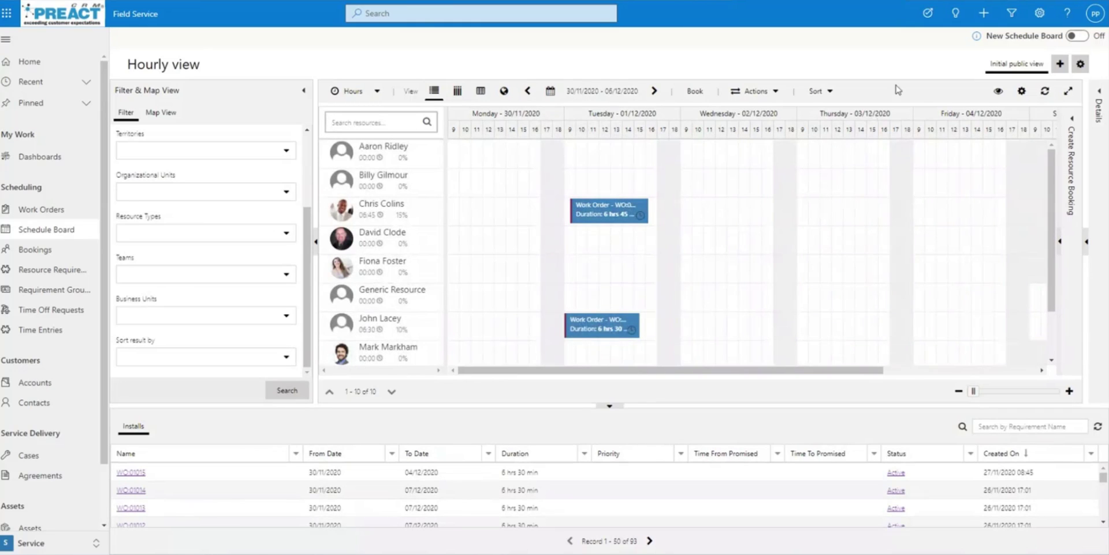
- Turn on the new Schedule Board, book WO:01015 to the third-from-last resource on Monday 30/11/2020 from 09:30 to 16:00, and check the booking
{"action": "left_click", "coordinate": [1076, 36]}
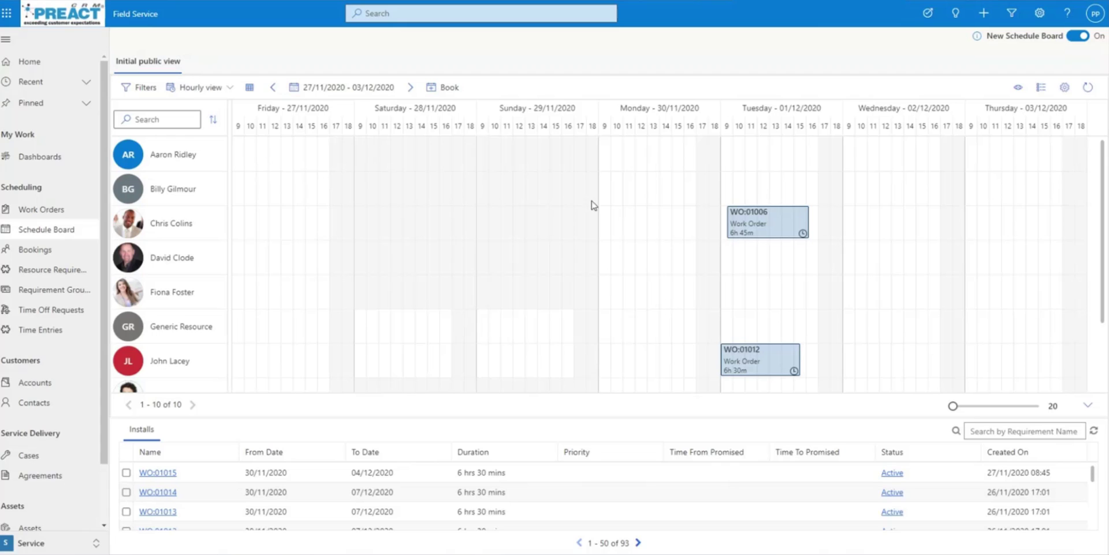
{"action": "scroll", "coordinate": [433, 326], "scroll_direction": "down", "scroll_amount": 1}
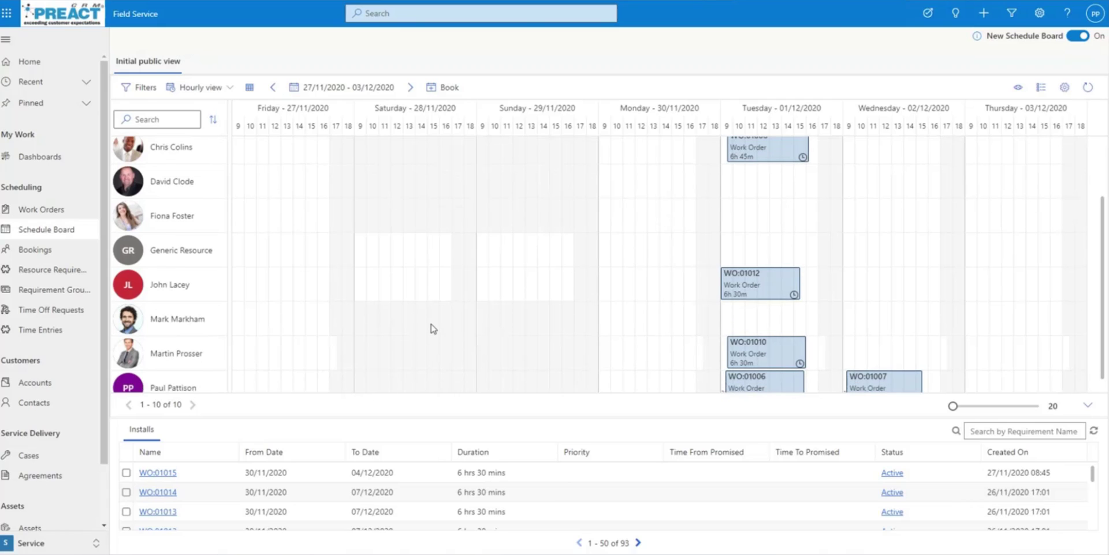
{"action": "scroll", "coordinate": [433, 329], "scroll_direction": "down", "scroll_amount": 1}
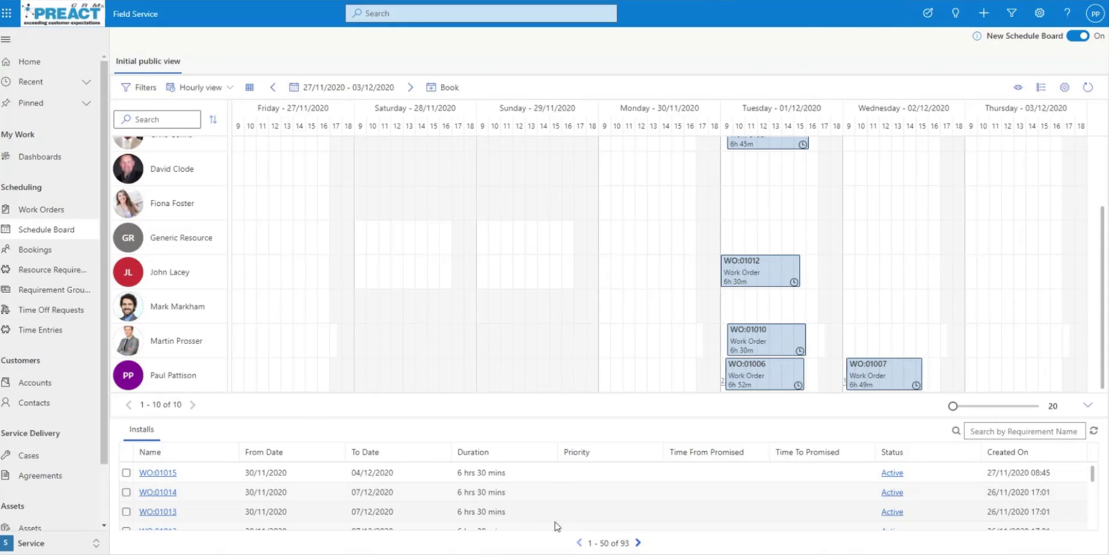
{"action": "left_click_drag", "start_coordinate": [229, 477], "coordinate": [601, 351]}
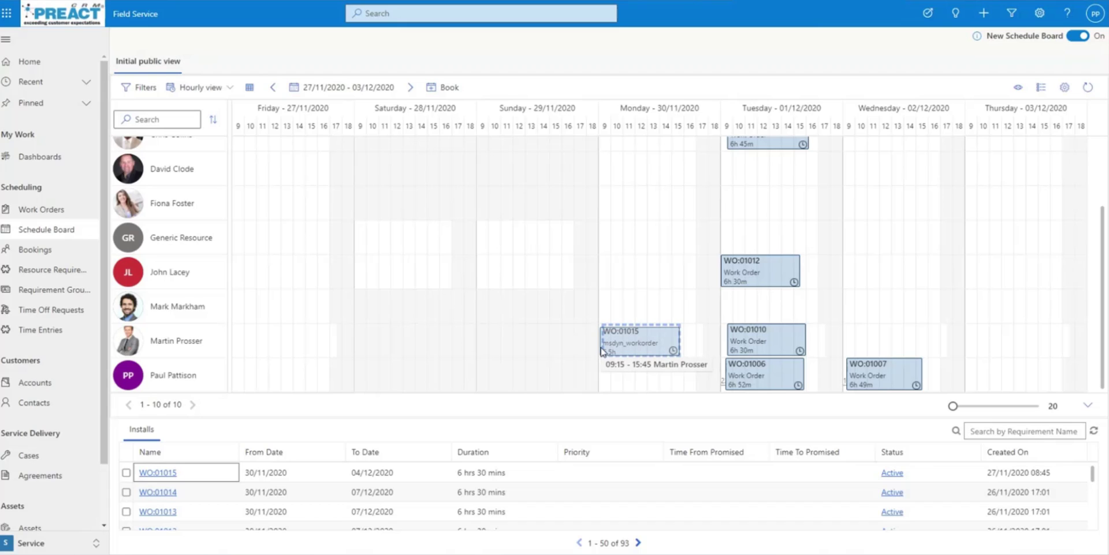
{"action": "left_click_drag", "start_coordinate": [602, 351], "coordinate": [618, 351]}
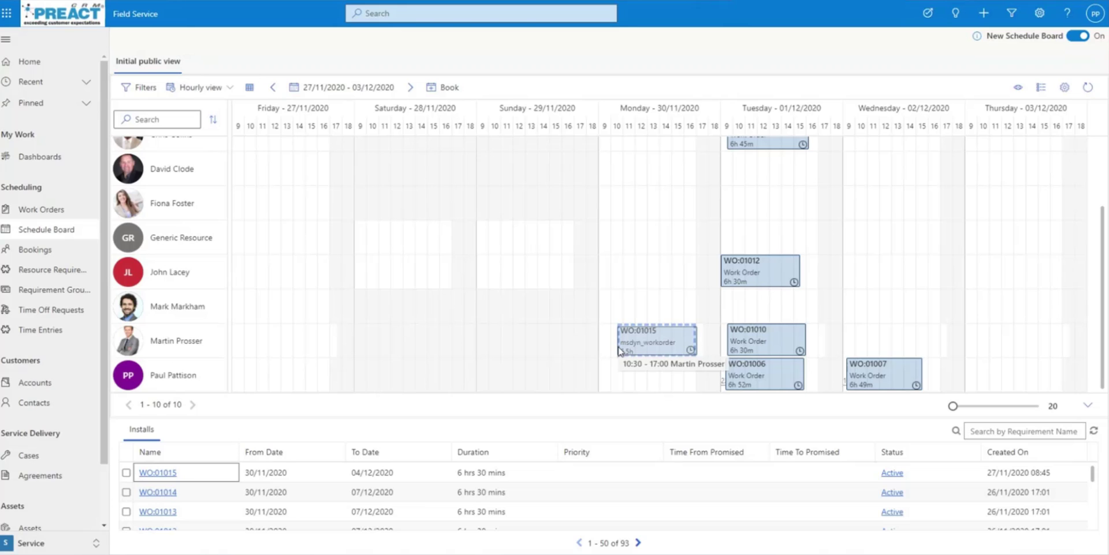
{"action": "left_click_drag", "start_coordinate": [618, 351], "coordinate": [604, 317]}
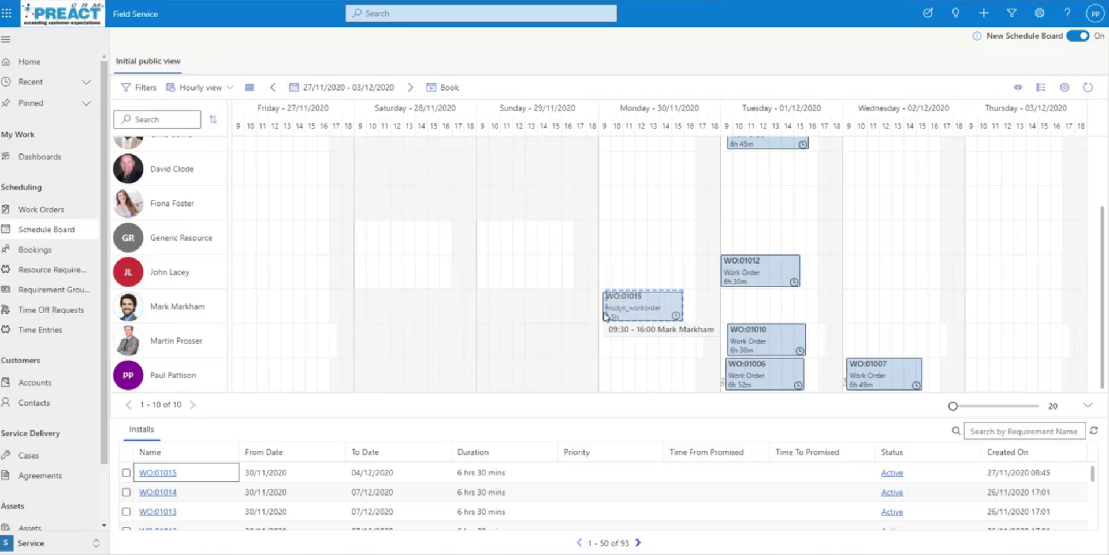
{"action": "left_click_drag", "start_coordinate": [604, 316], "coordinate": [604, 317]}
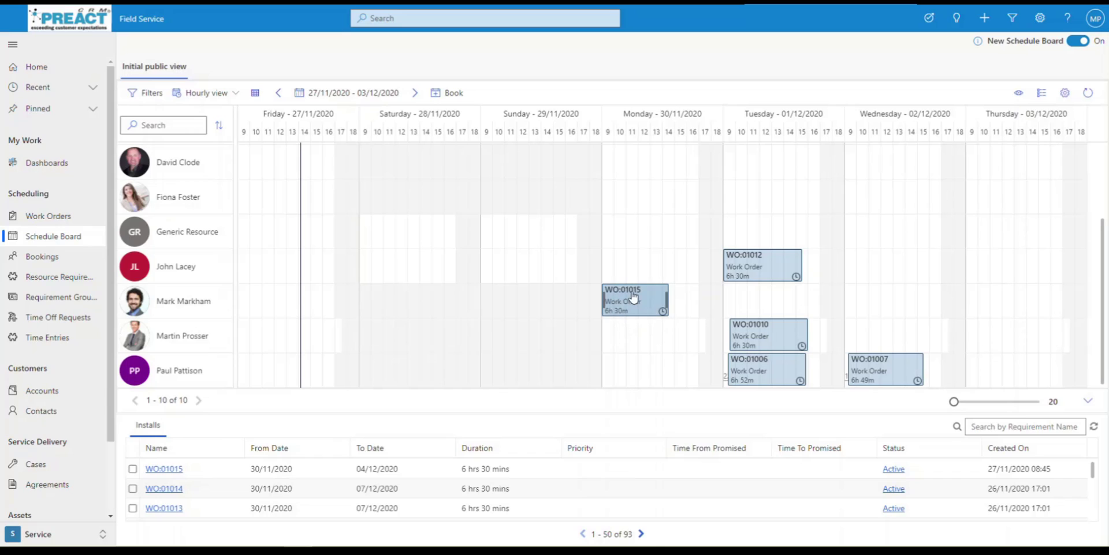
{"action": "mouse_move", "coordinate": [633, 307]}
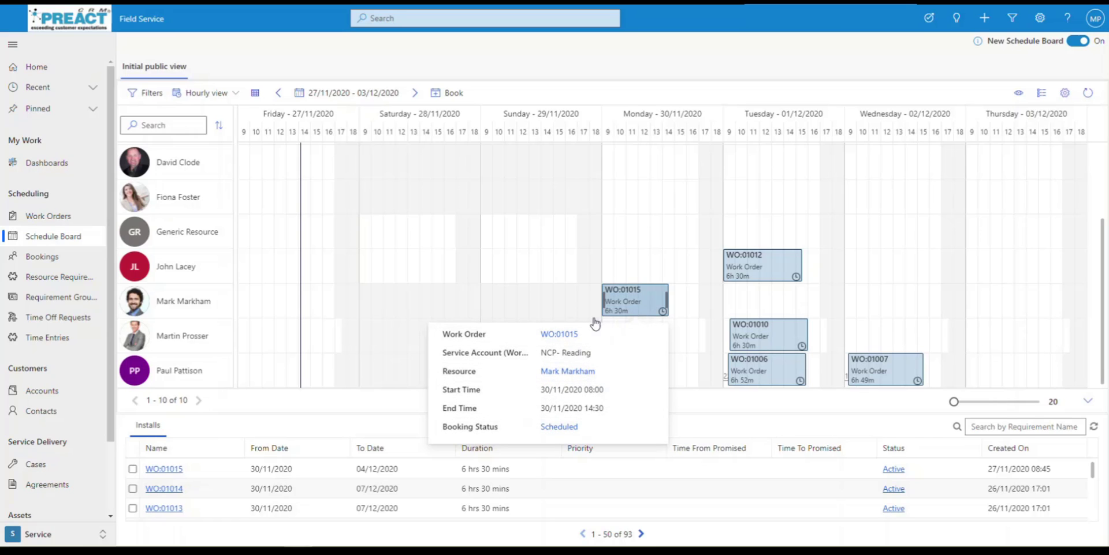
- Bring up the mirrored phone window from Reflector 3 and check the status of the WO:01015 booking on the schedule board
{"action": "left_click", "coordinate": [365, 540]}
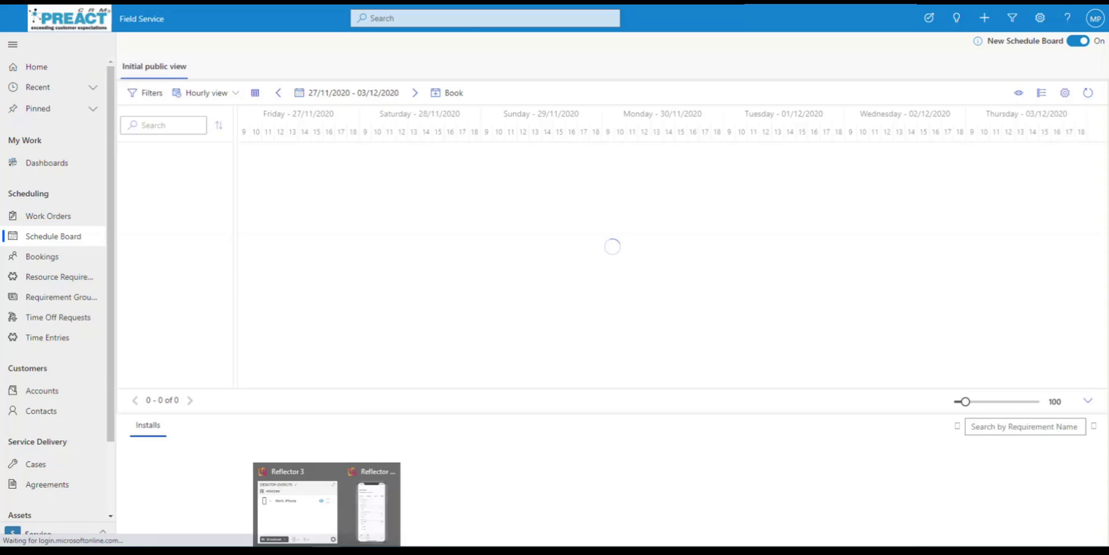
{"action": "left_click", "coordinate": [365, 515]}
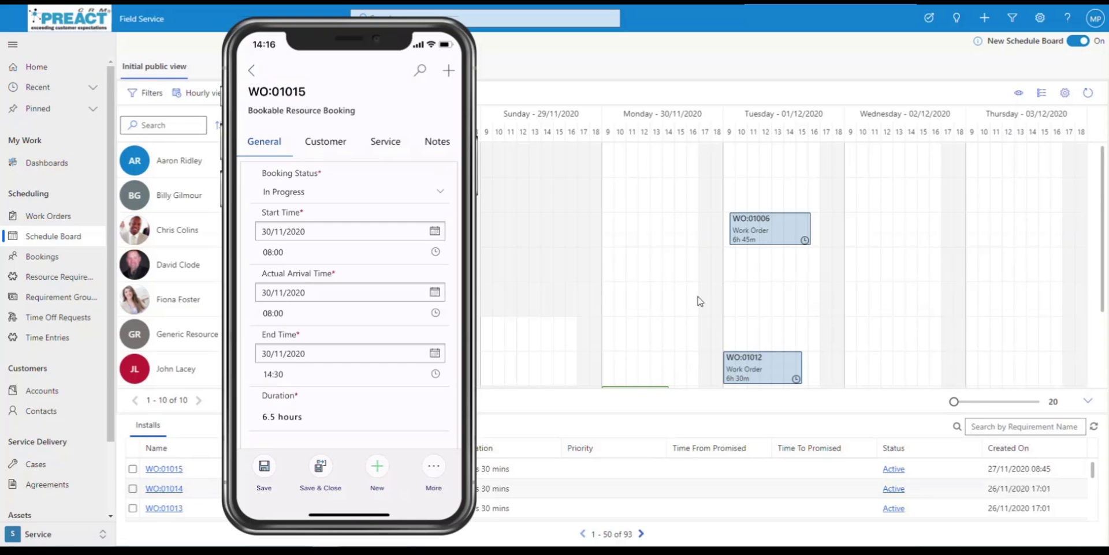
{"action": "scroll", "coordinate": [664, 346], "scroll_direction": "down", "scroll_amount": 3}
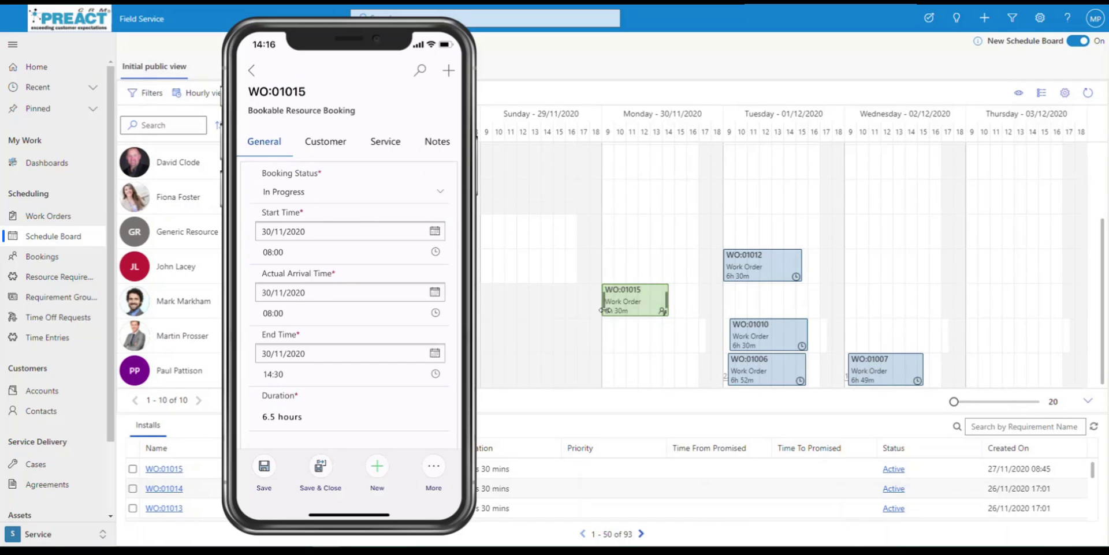
- Show the schedule board's booking status legend and review WO:01015's service tasks, products and services on the mirrored phone
{"action": "mouse_move", "coordinate": [640, 310]}
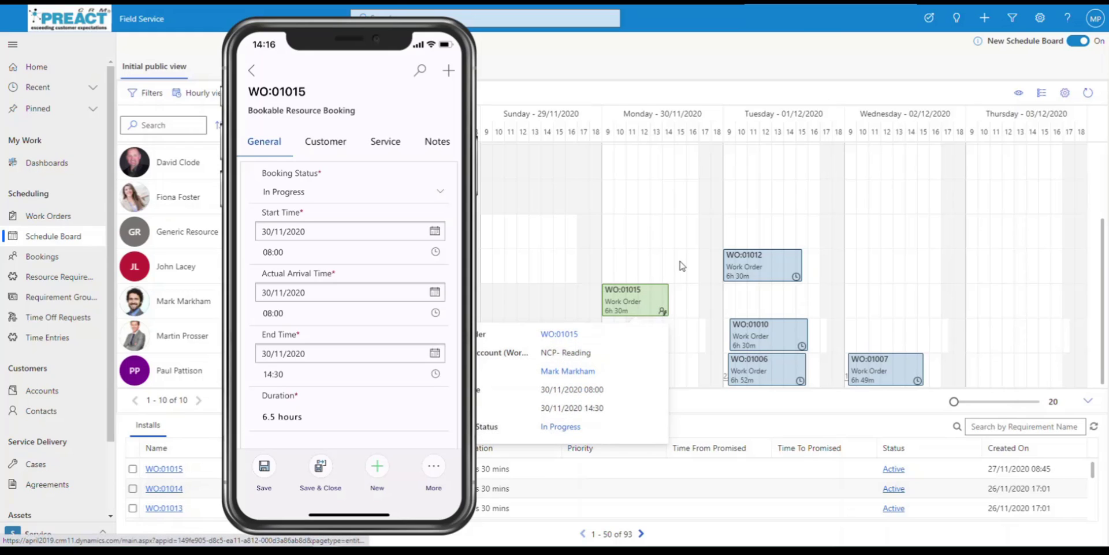
{"action": "left_click", "coordinate": [1041, 92]}
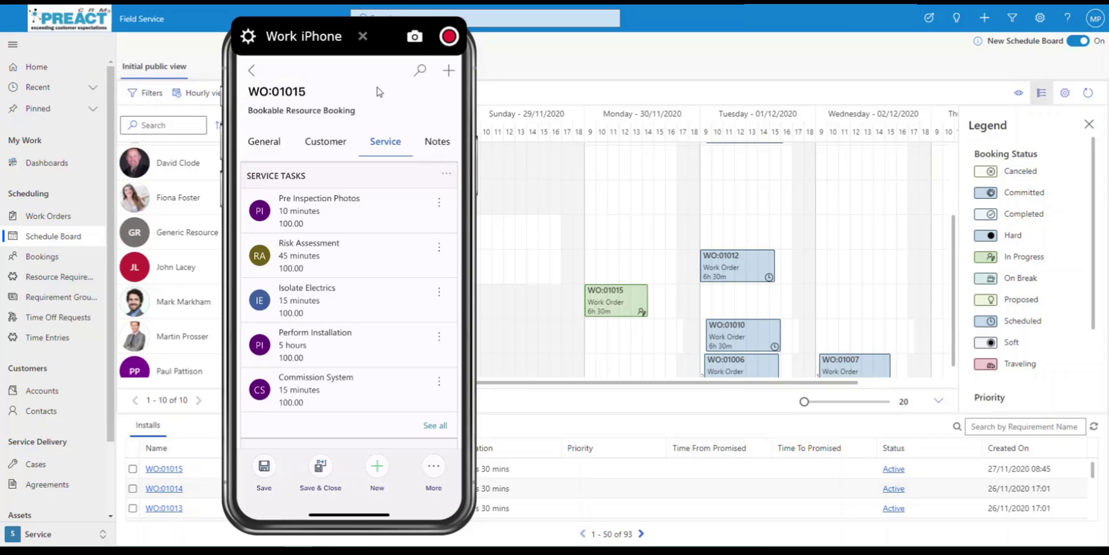
{"action": "scroll", "coordinate": [377, 92], "scroll_direction": "down", "scroll_amount": 5}
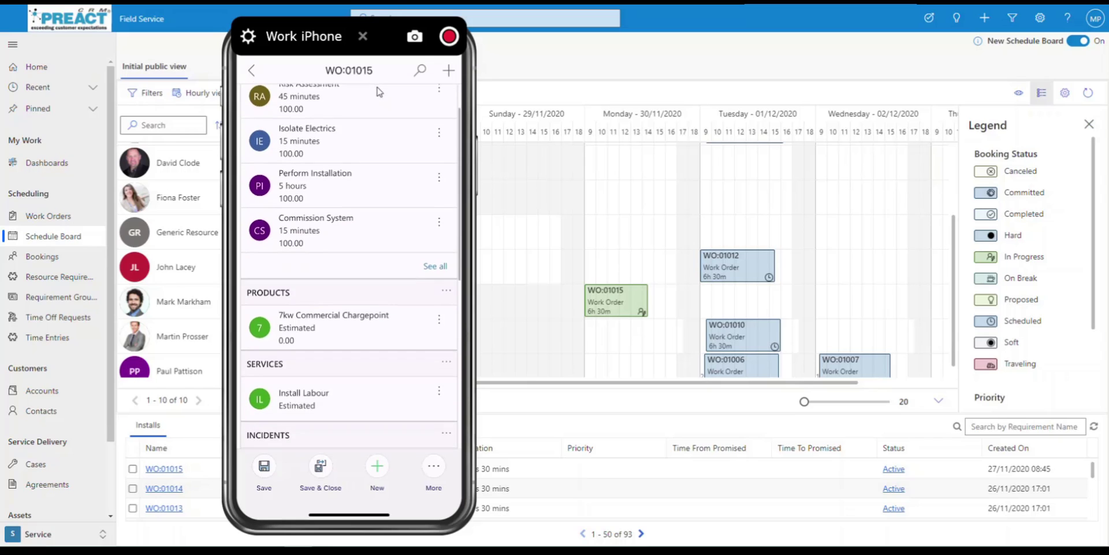
{"action": "scroll", "coordinate": [376, 93], "scroll_direction": "up", "scroll_amount": 1}
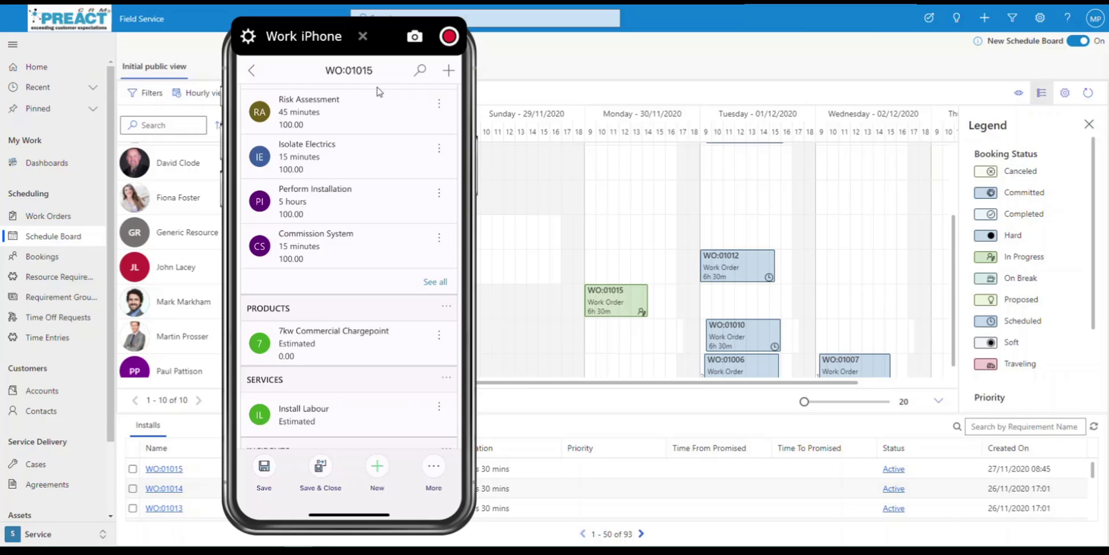
{"action": "scroll", "coordinate": [379, 92], "scroll_direction": "down", "scroll_amount": 2}
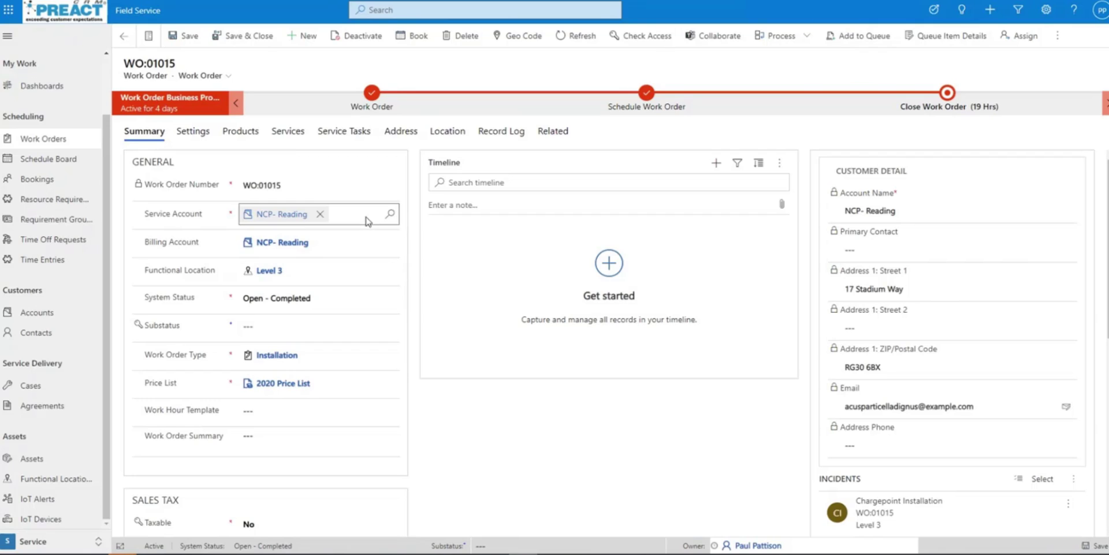
- Review the product and service lines of work order WO:01015 and return to its summary
{"action": "left_click", "coordinate": [253, 142]}
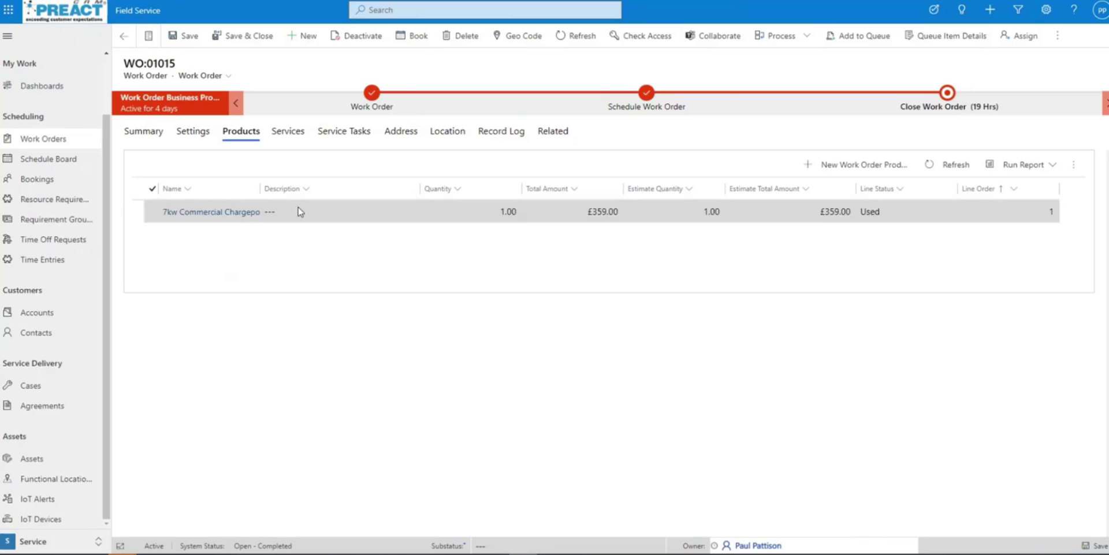
{"action": "left_click", "coordinate": [299, 141]}
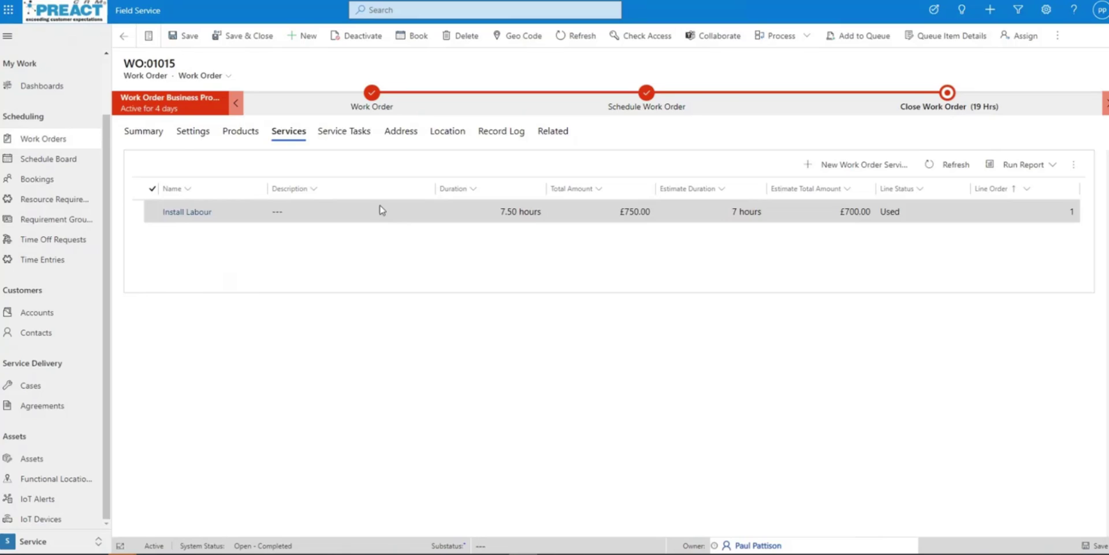
{"action": "left_click", "coordinate": [156, 142]}
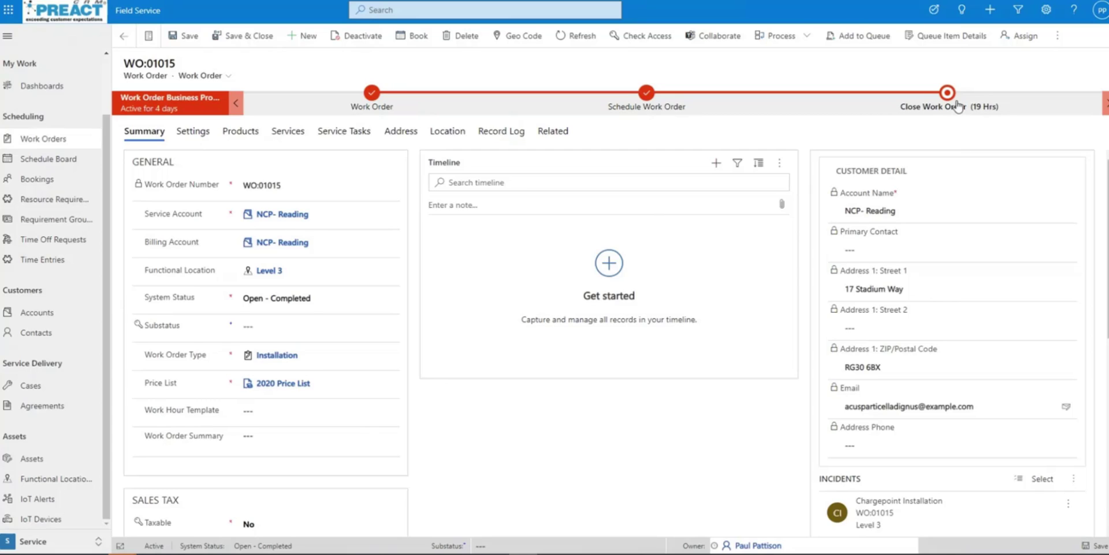
- Set the System Status of WO:01015 to Closed - Posted in the Close Work Order stage and save the record
{"action": "left_click", "coordinate": [940, 107]}
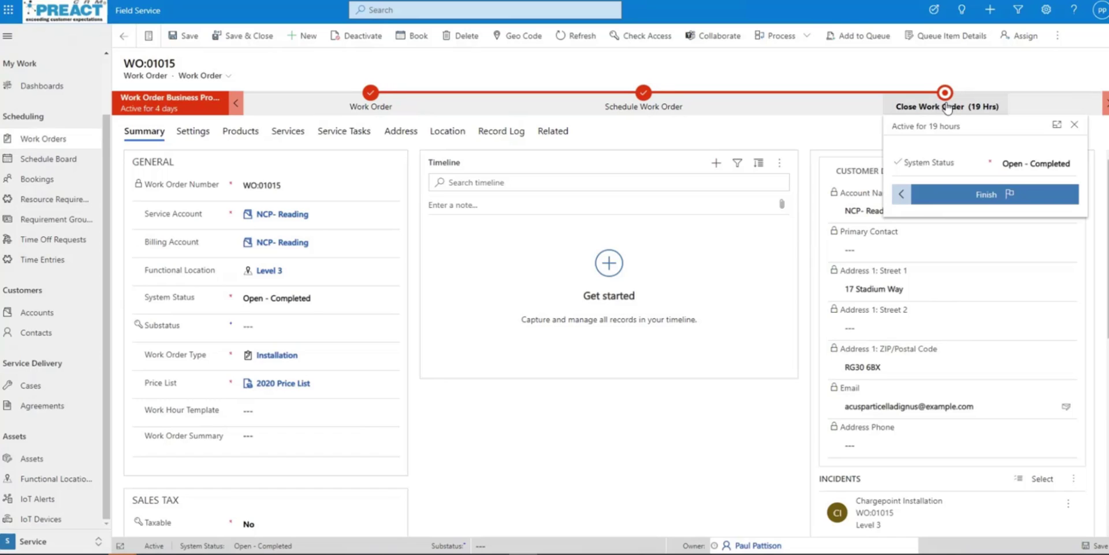
{"action": "left_click", "coordinate": [1040, 164]}
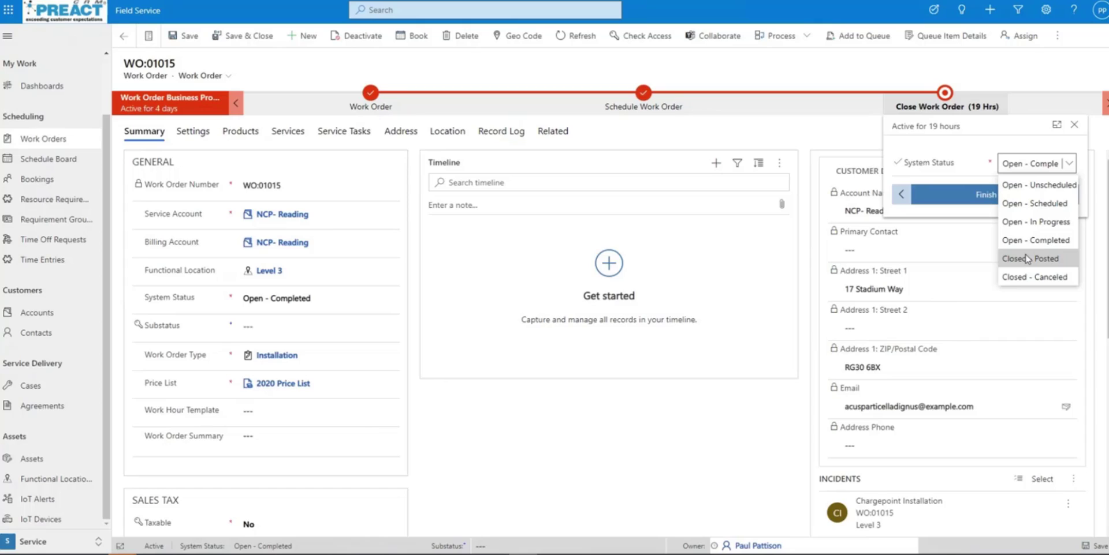
{"action": "left_click", "coordinate": [1026, 259]}
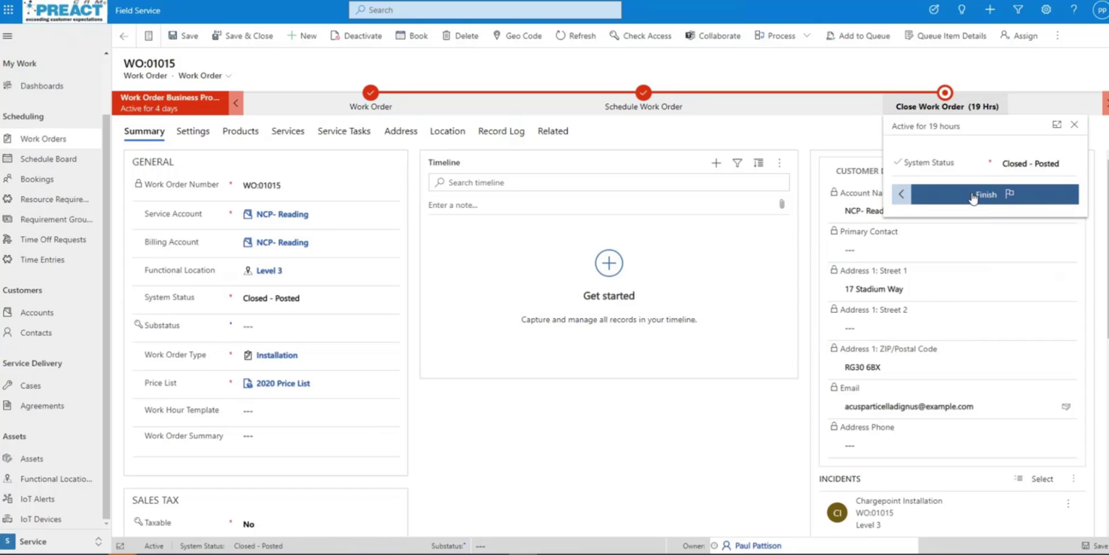
{"action": "left_click", "coordinate": [1091, 549]}
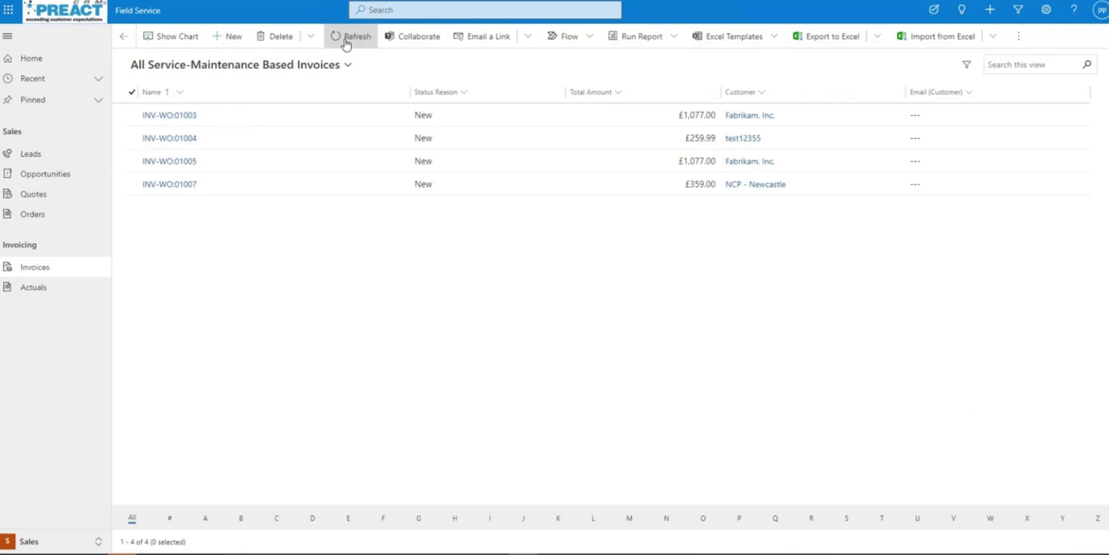
- Refresh the All Service-Maintenance Based Invoices list and open invoice INV-WO:01015
{"action": "left_click", "coordinate": [347, 40]}
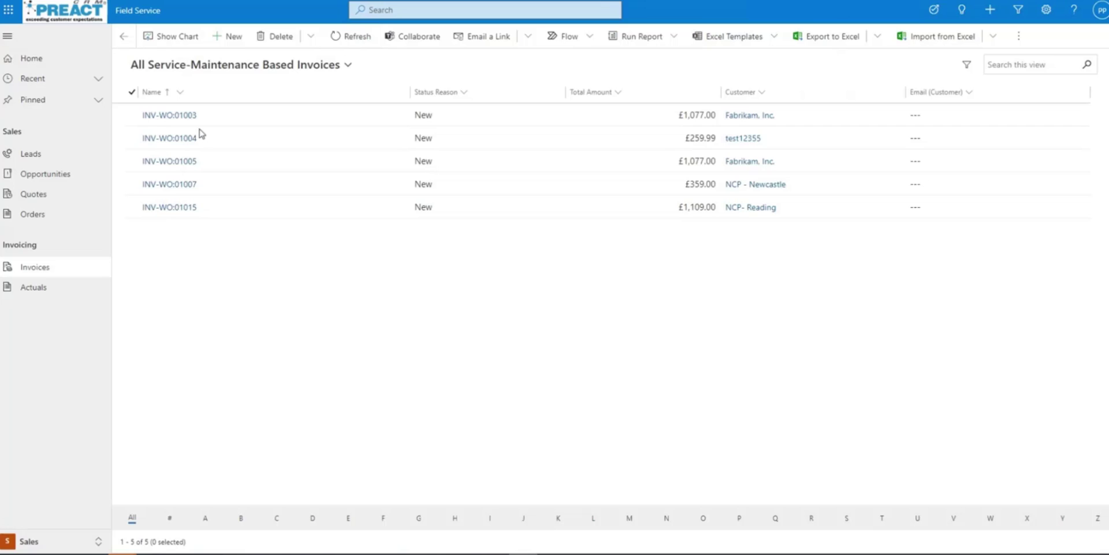
{"action": "double_click", "coordinate": [242, 218]}
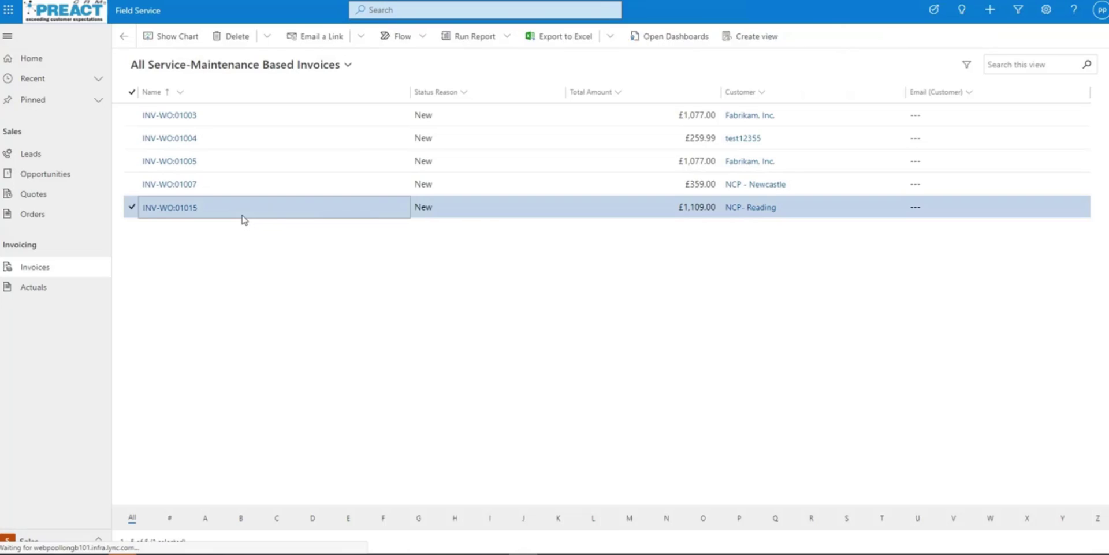